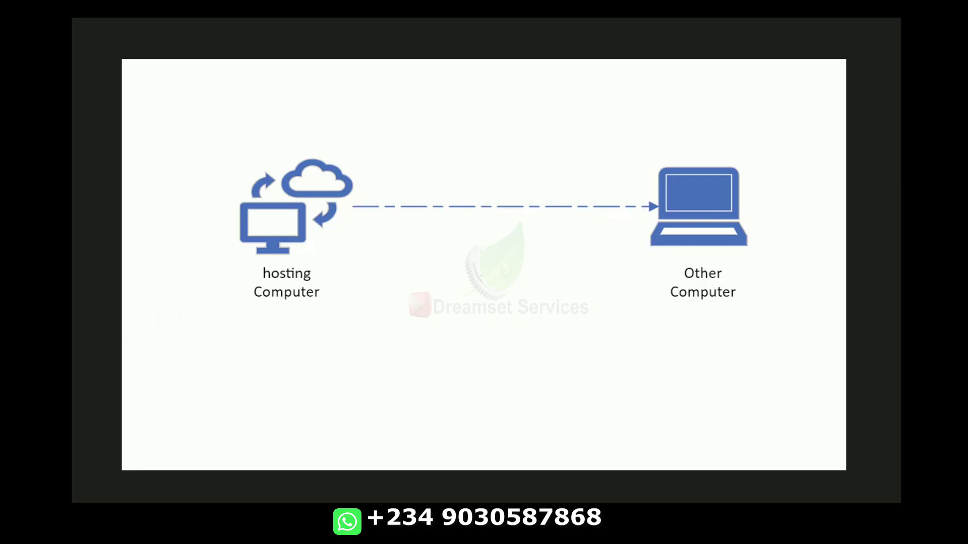
key("Right")
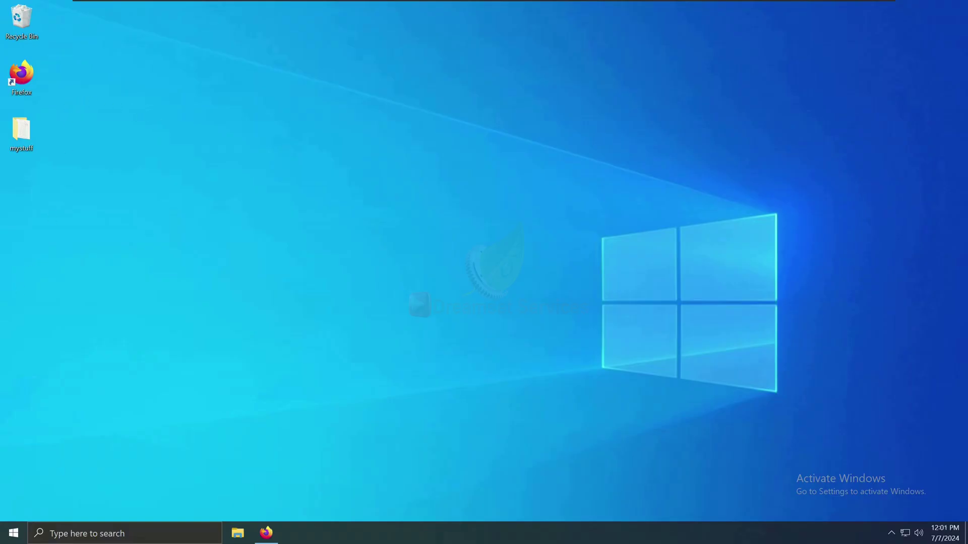
- Open the advanced sharing settings from the Network and Sharing Center
left_click(116, 540)
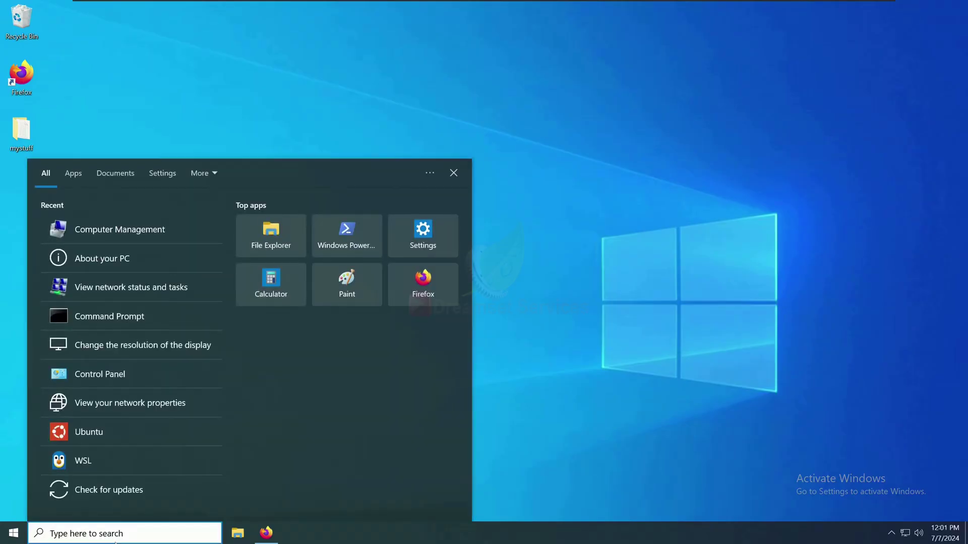
type("view")
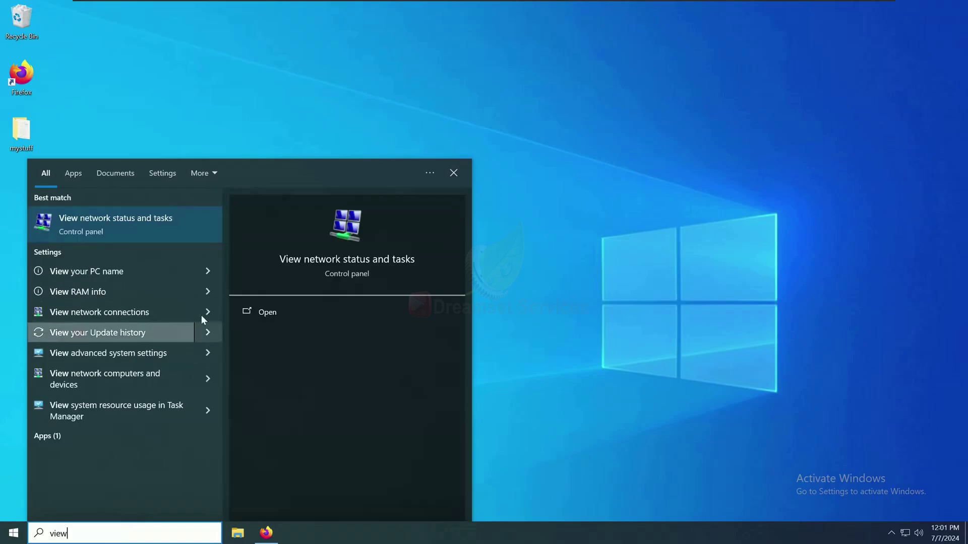
left_click(140, 218)
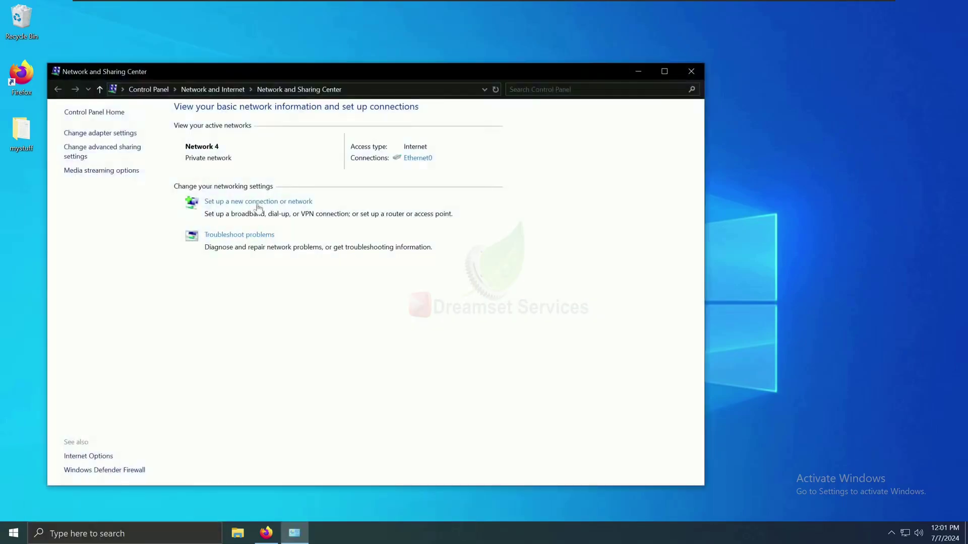
left_click(98, 156)
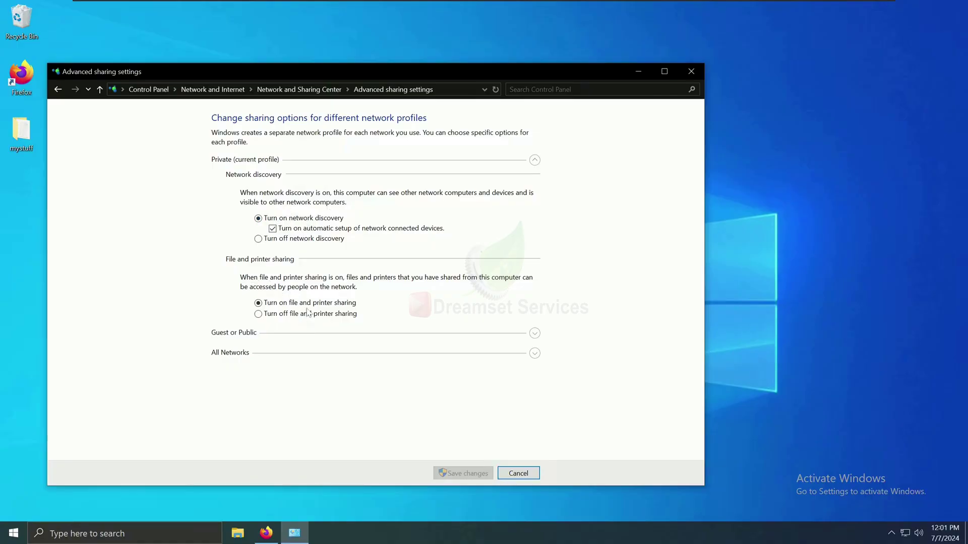
- Review the sharing options for the Guest or Public and All Networks profiles, and close the settings without changes
left_click(332, 337)
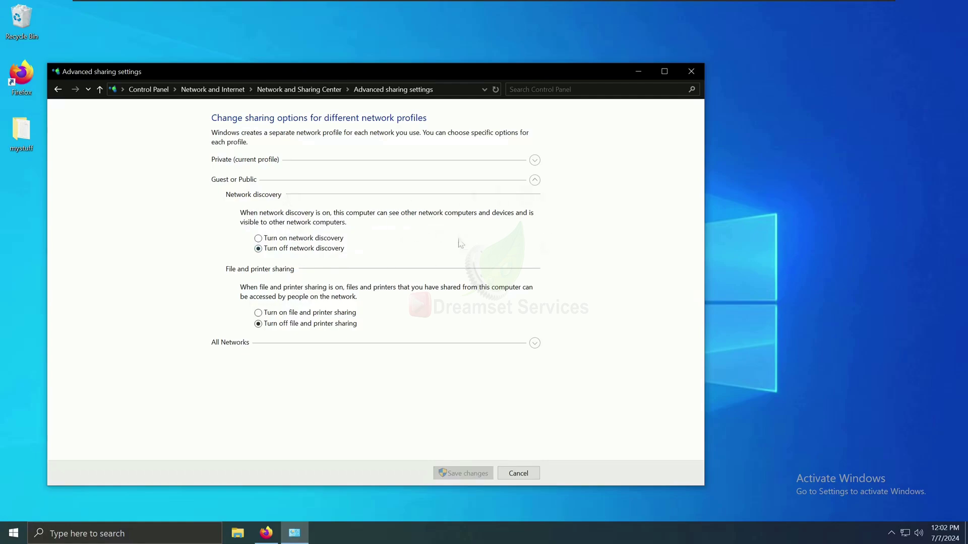
left_click(535, 181)
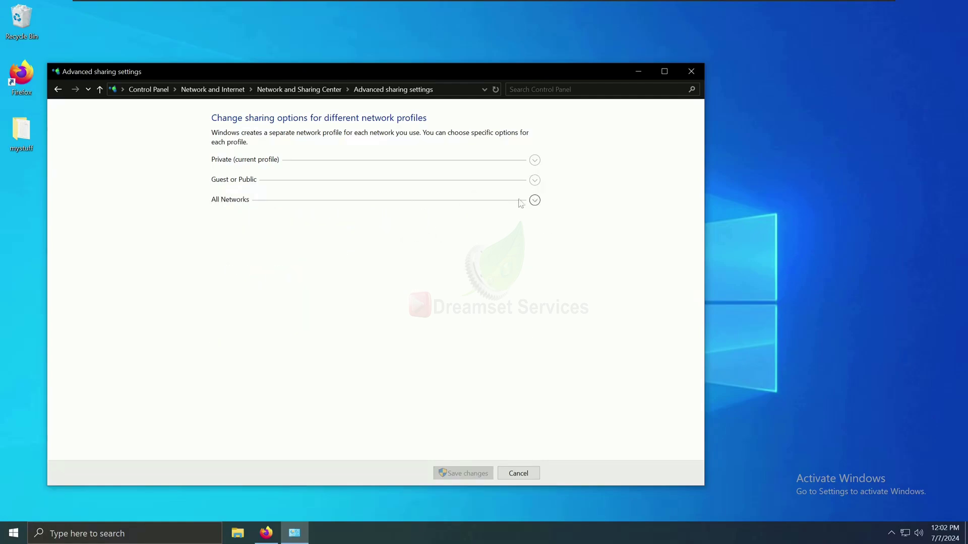
left_click(534, 200)
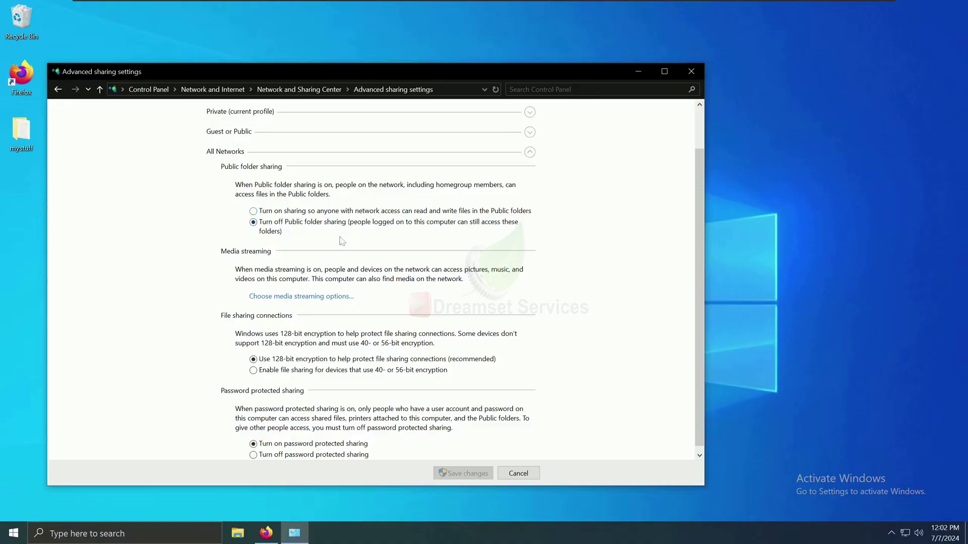
scroll(341, 241, "down", 1)
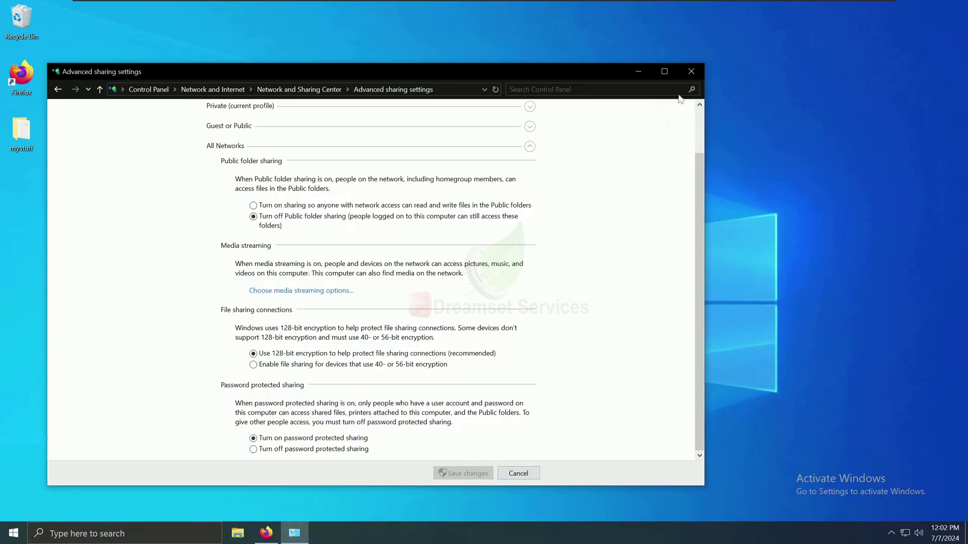
left_click(691, 72)
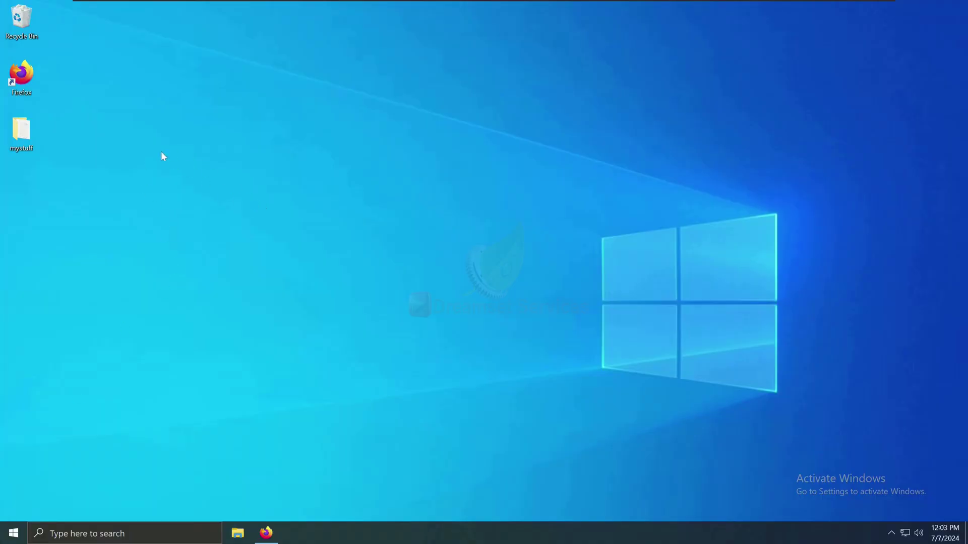
- Check the contents of the mystuff folder on the desktop and close it
double_click(27, 136)
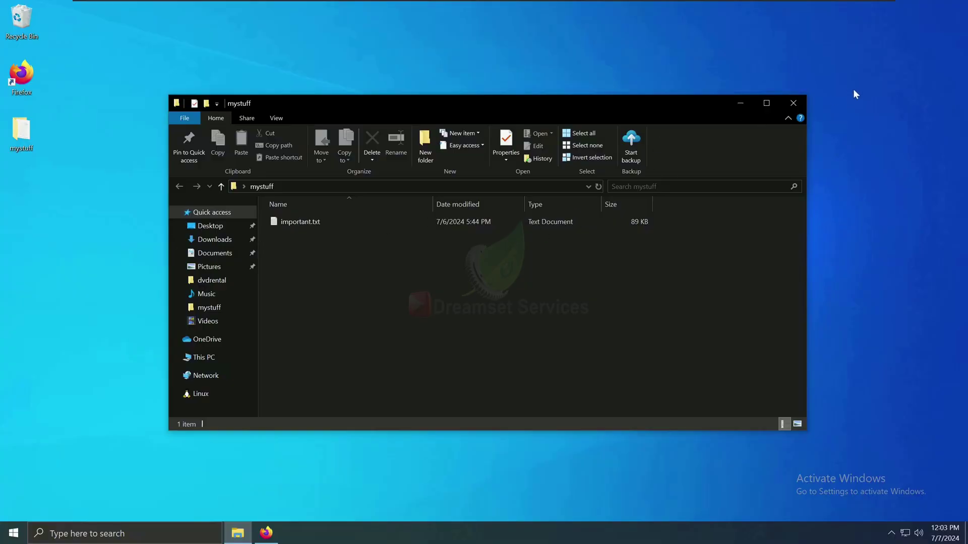
left_click(793, 103)
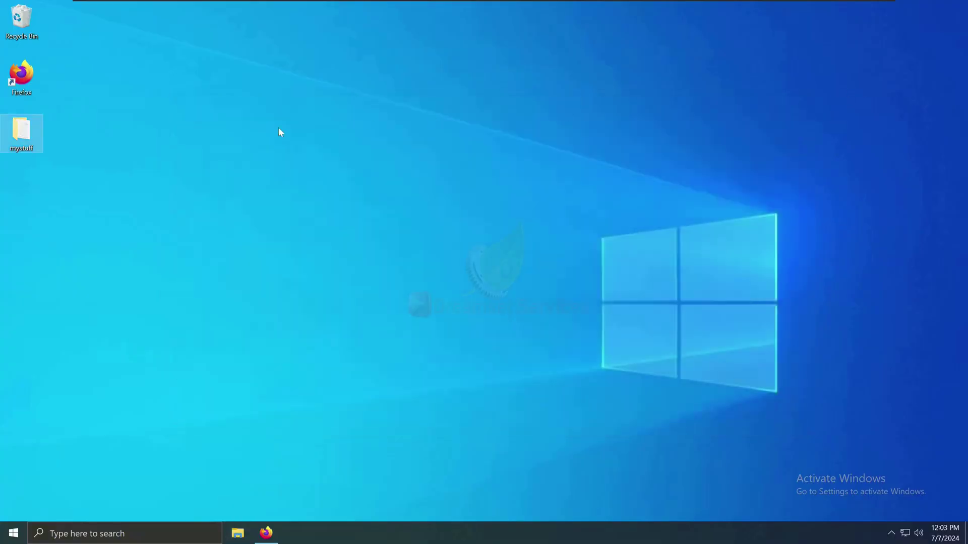
- Enable sharing for the mystuff desktop folder in the Advanced Sharing settings of its properties
right_click(26, 135)
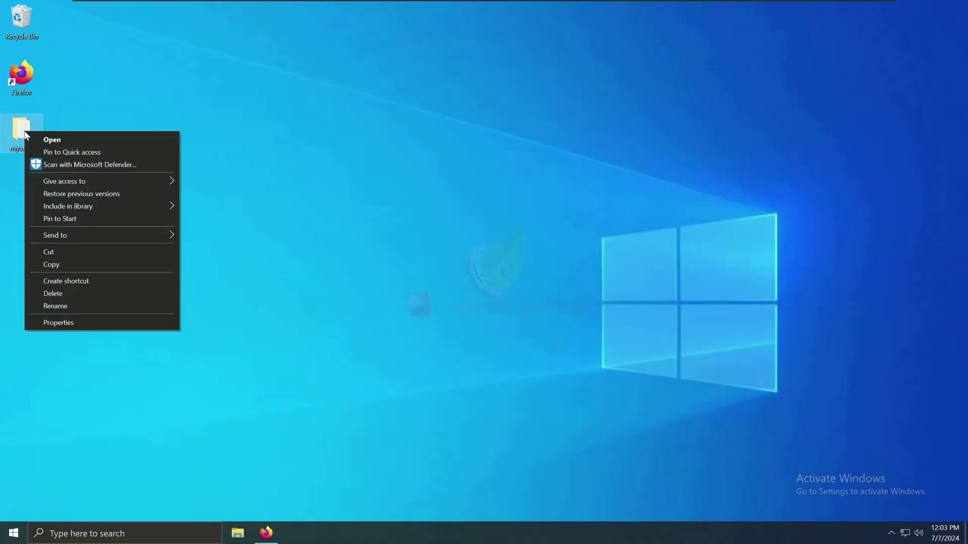
left_click(65, 323)
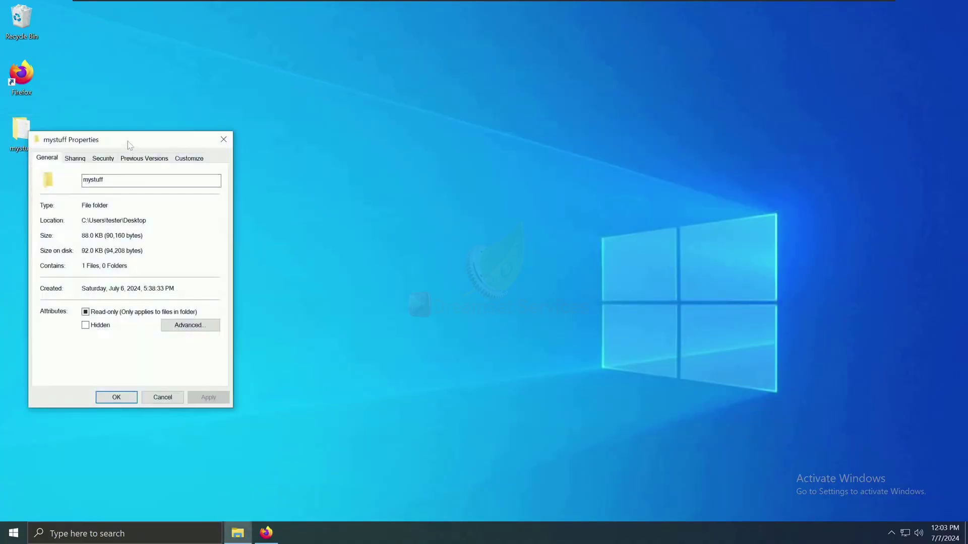
left_click_drag(129, 145, 224, 152)
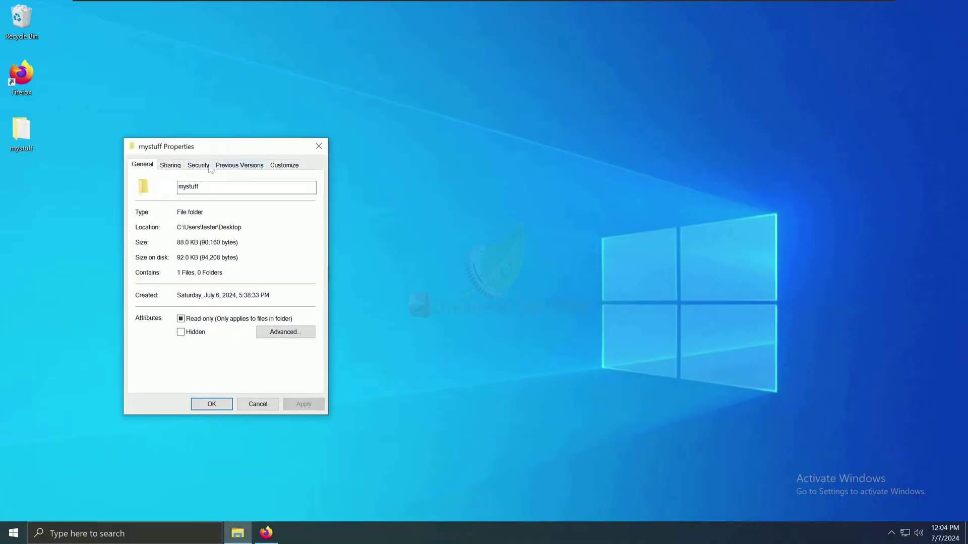
left_click(171, 165)
left_click(197, 305)
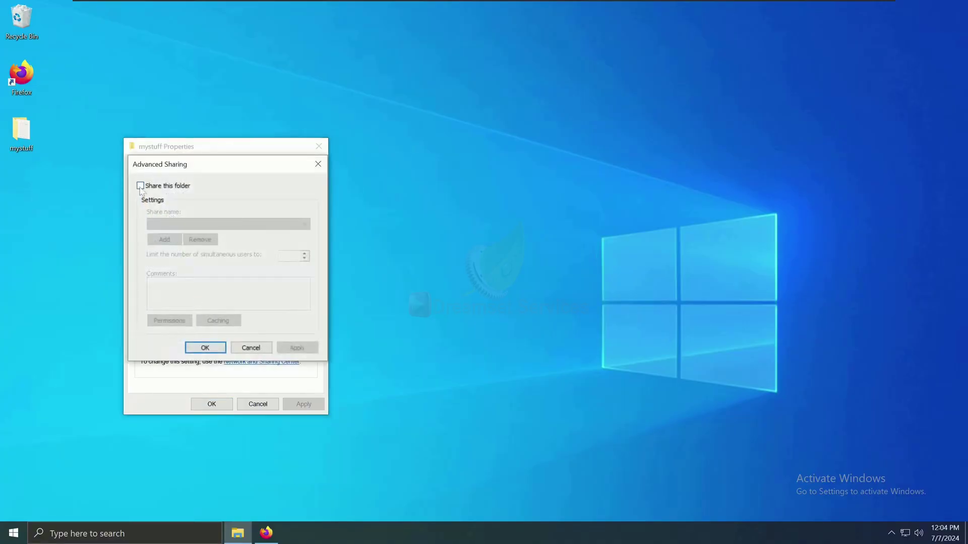
left_click(141, 188)
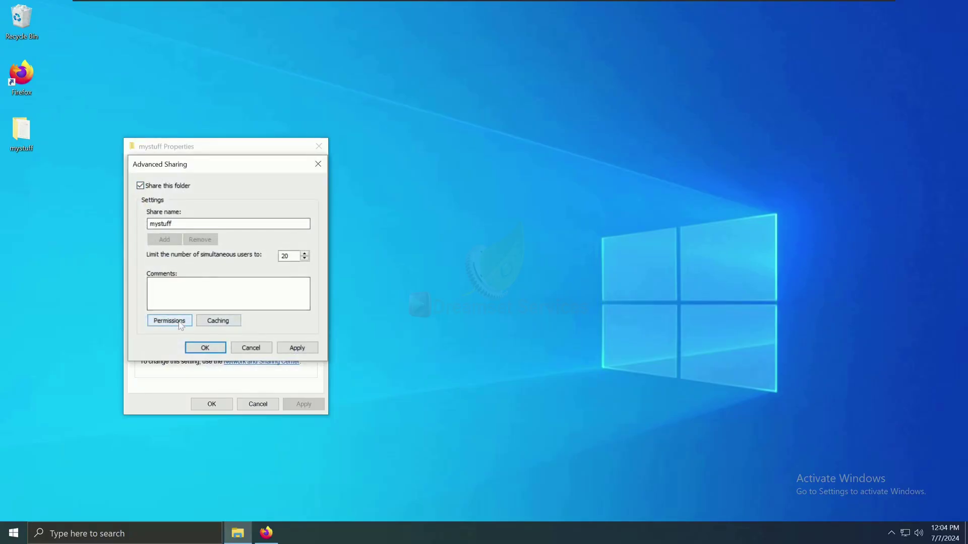
- Replace the Everyone group with the user tester in the share permissions of mystuff
left_click(169, 321)
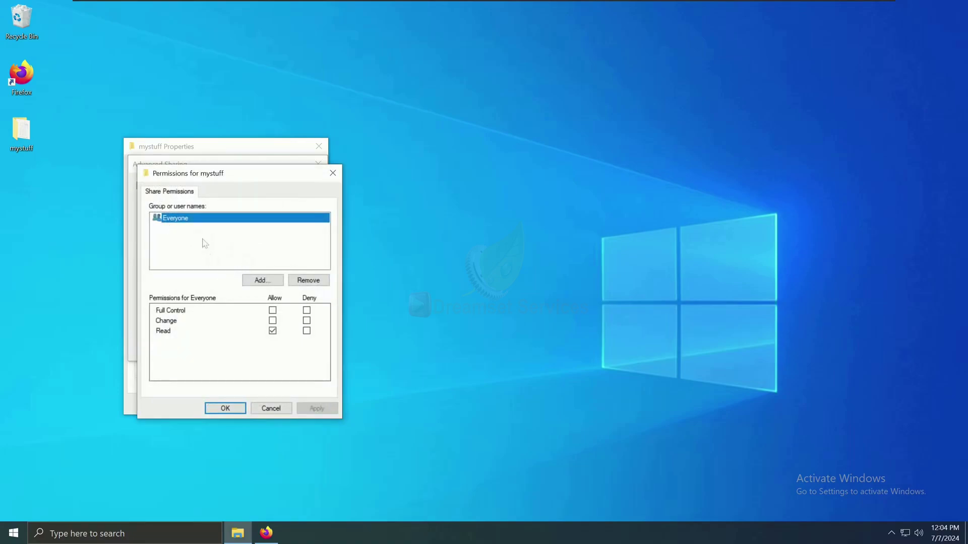
left_click(299, 281)
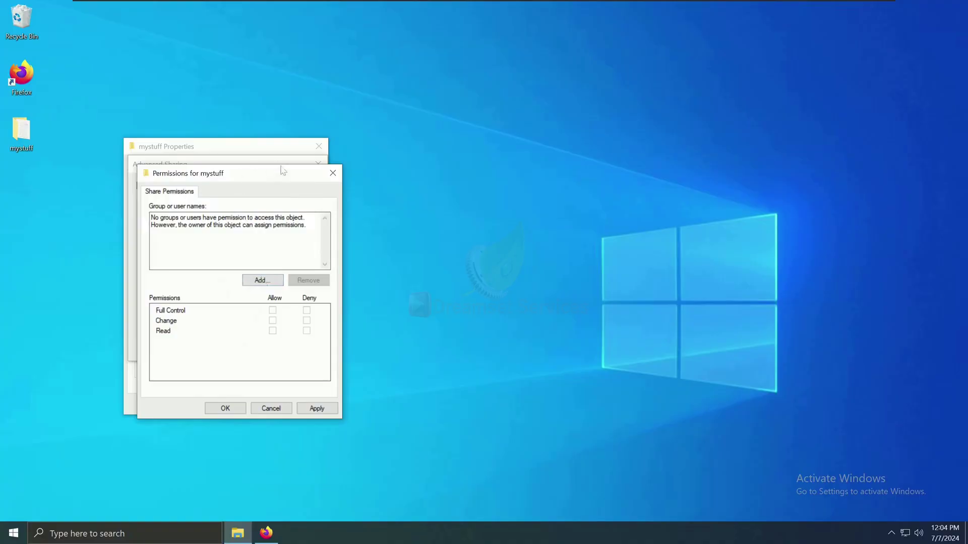
left_click(260, 281)
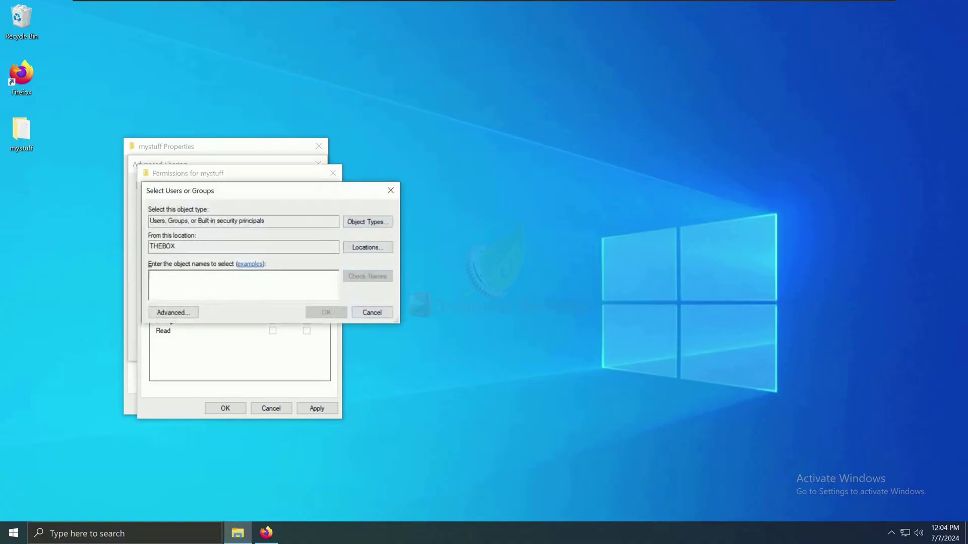
type("tester")
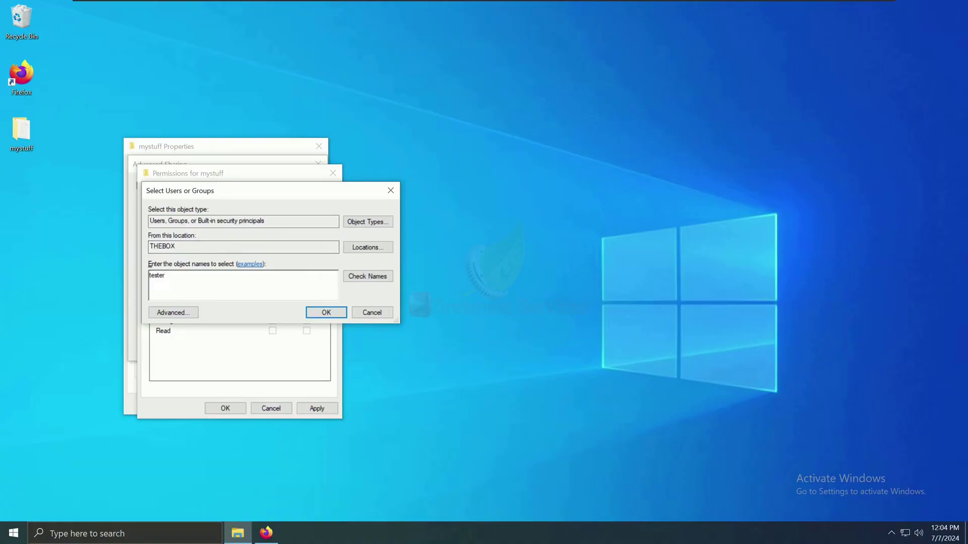
left_click(370, 281)
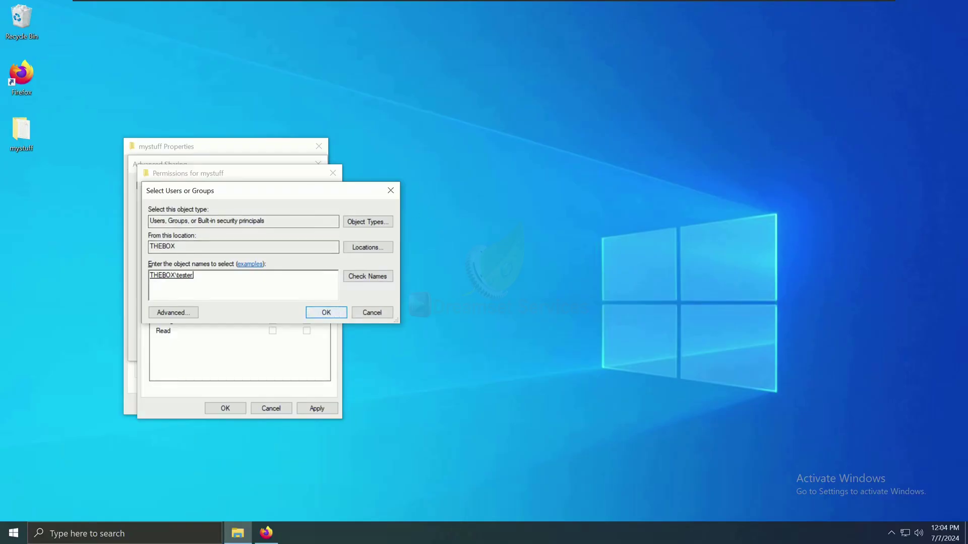
left_click(337, 313)
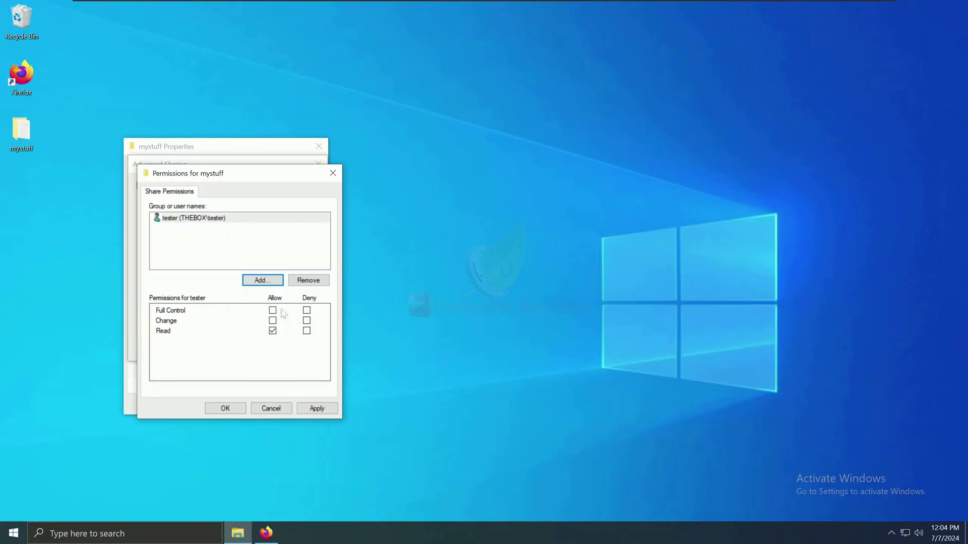
- Allow tester Full Control in the share permissions and apply the change
left_click(272, 310)
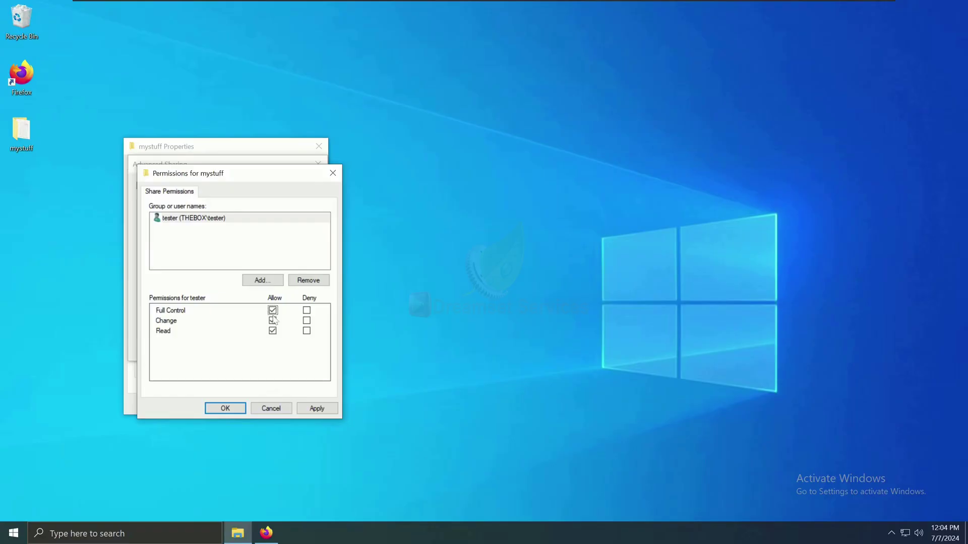
left_click(316, 409)
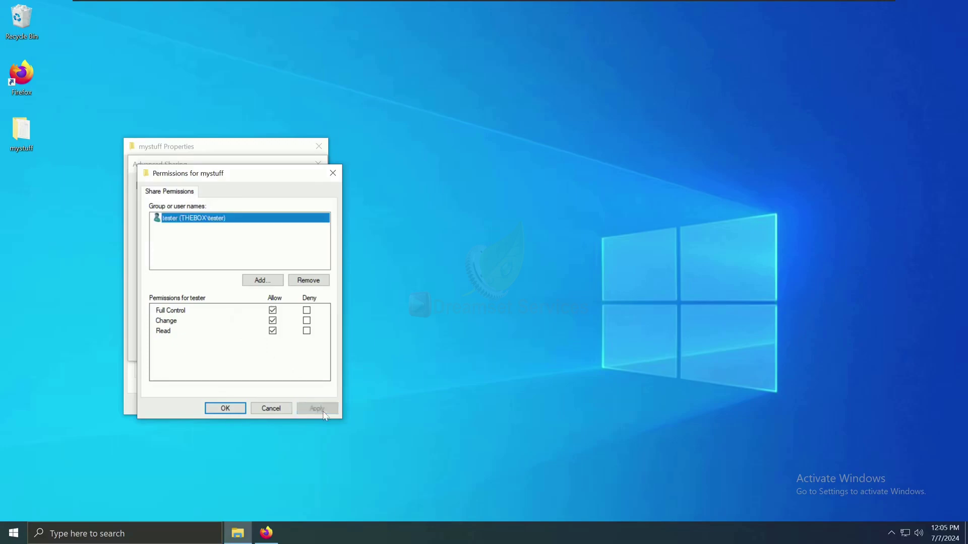
left_click(227, 409)
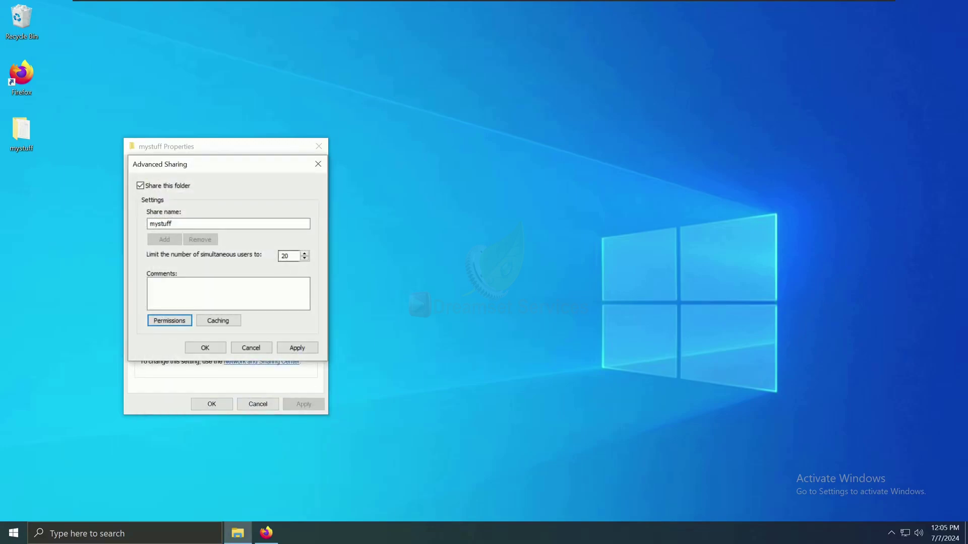
- Limit the mystuff share to 2 simultaneous users, apply the sharing settings and close the folder properties
double_click(286, 256)
type("2")
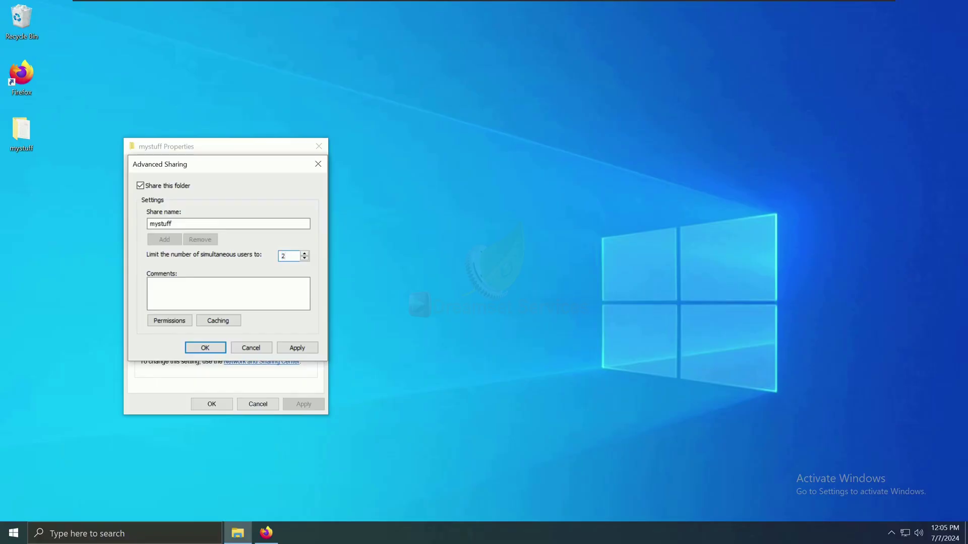
left_click(299, 348)
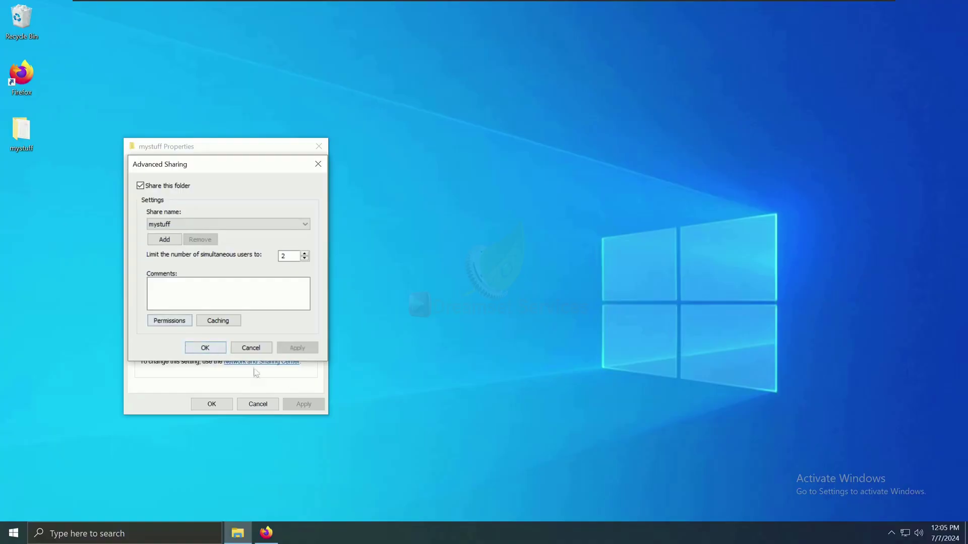
left_click(207, 347)
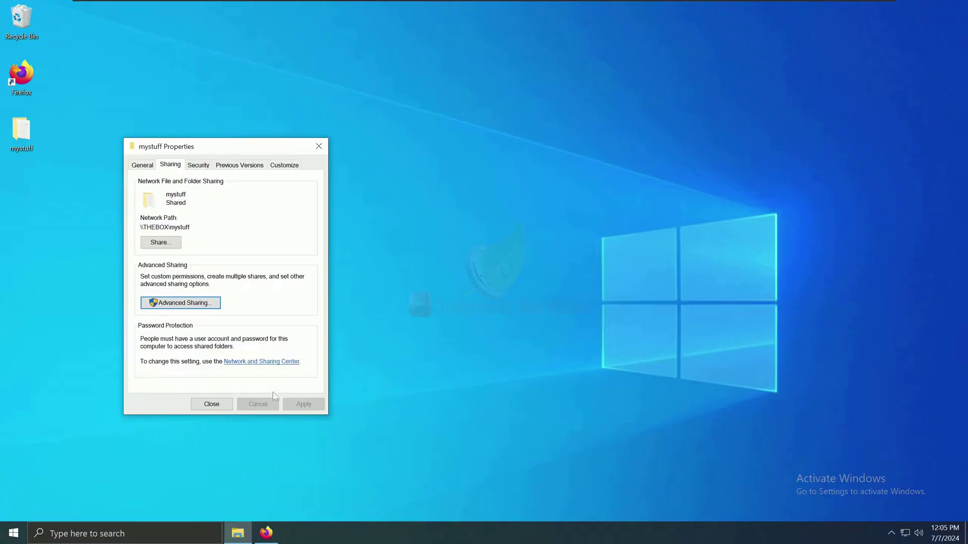
left_click(212, 404)
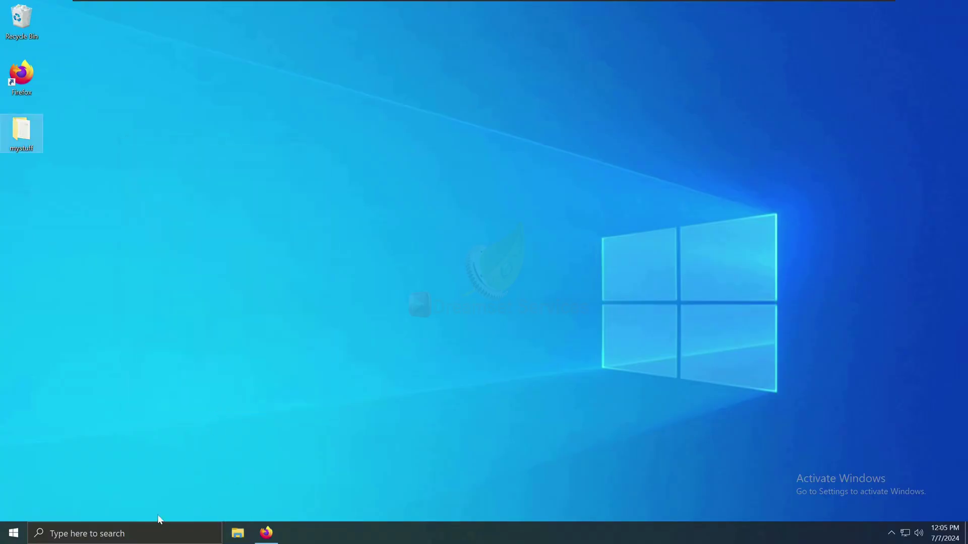
- Find and open Computer Management
left_click(133, 532)
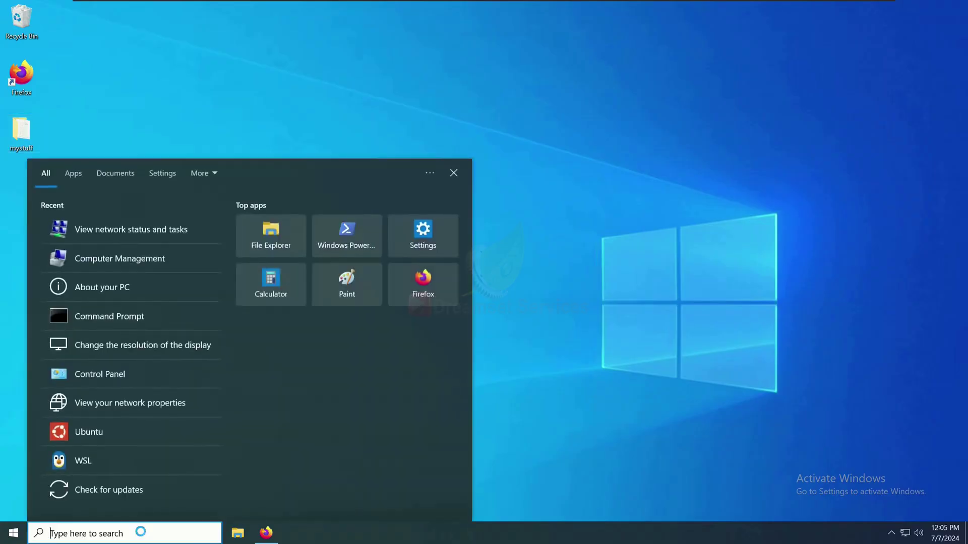
type("cmd")
key("BackSpace")
key("BackSpace")
type("om")
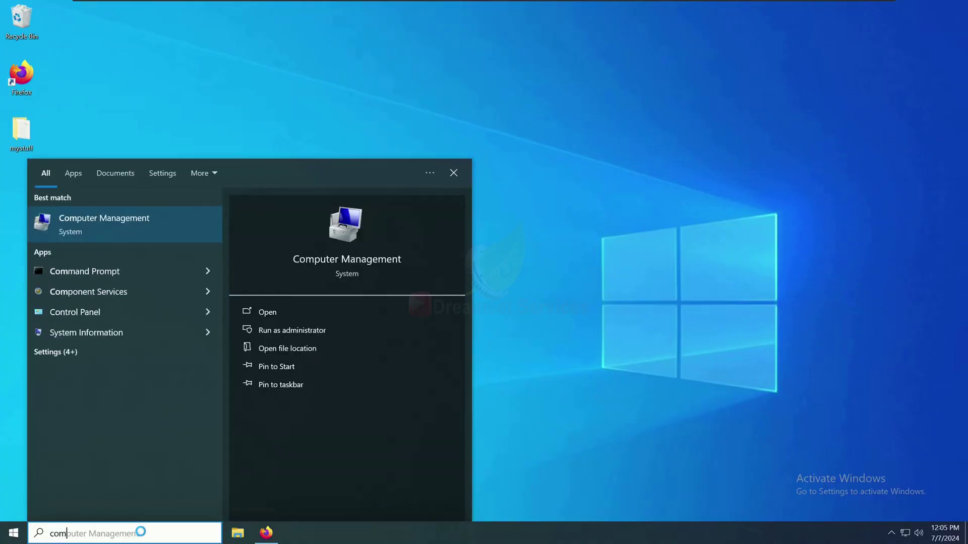
left_click(132, 231)
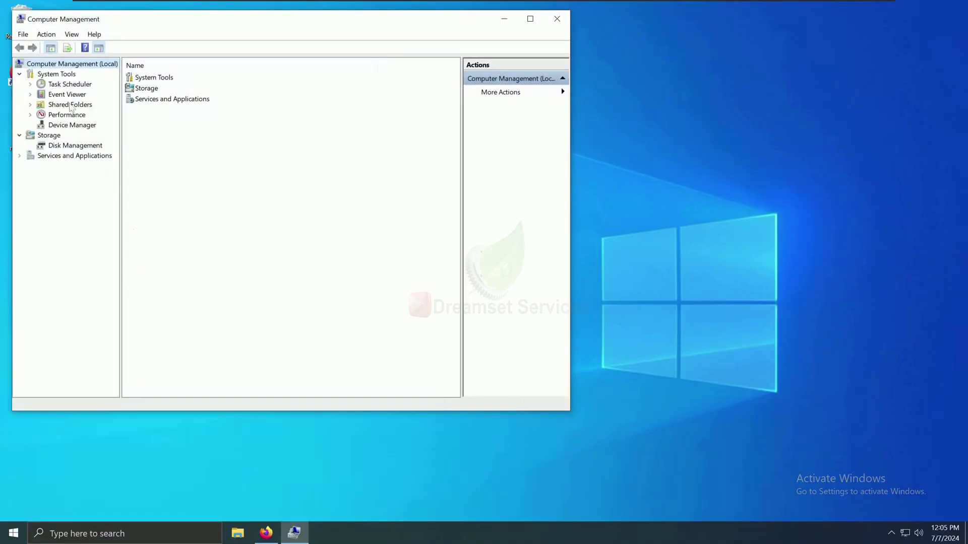
- Display the computer's shares under Shared Folders and widen the Folder Path column to check the mystuff location
left_click(71, 106)
double_click(145, 79)
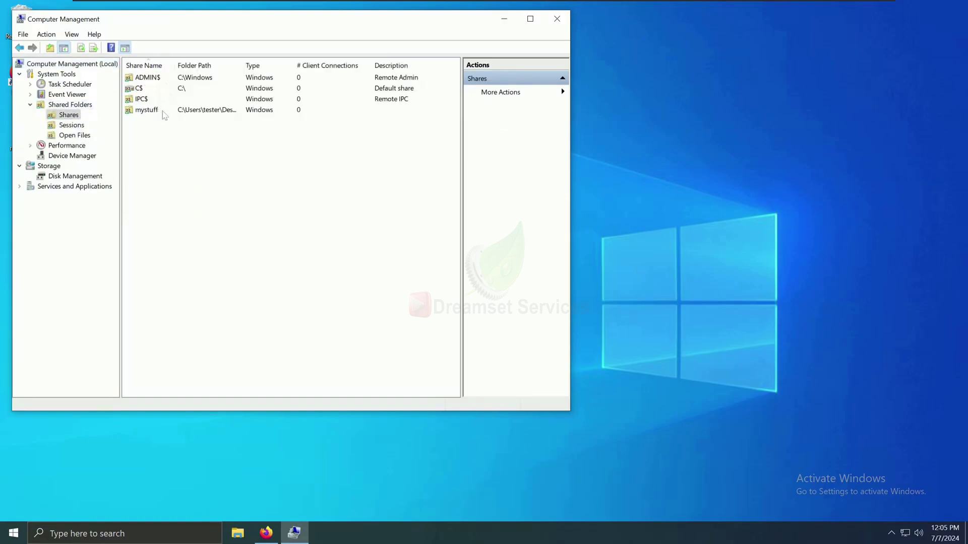
left_click_drag(243, 65, 306, 65)
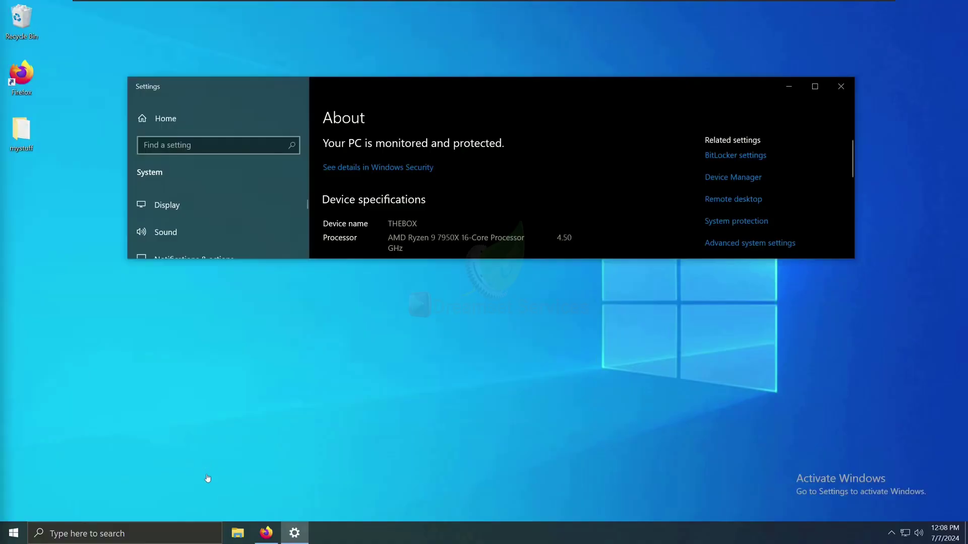
- Search for the About your PC page and return to it to check the hosting computer's device name
left_click(166, 535)
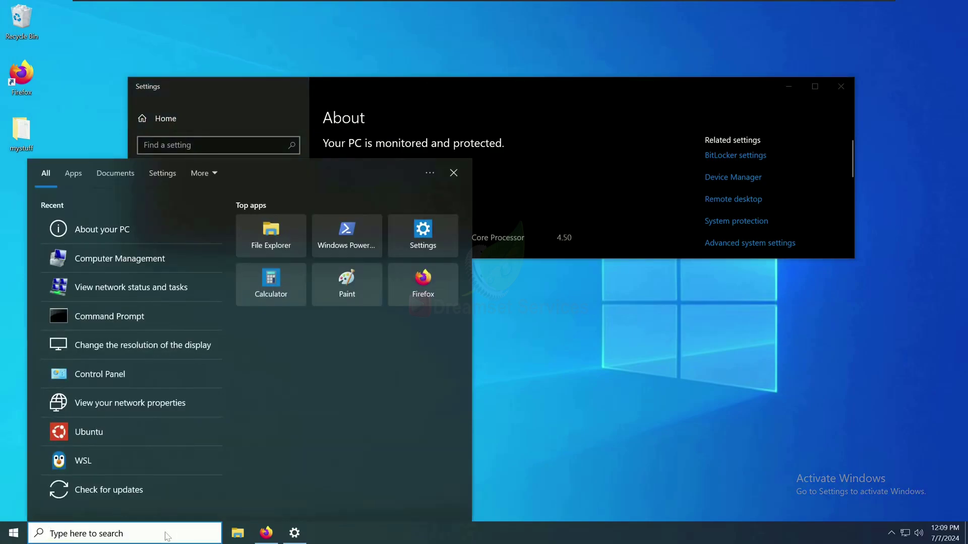
type("about")
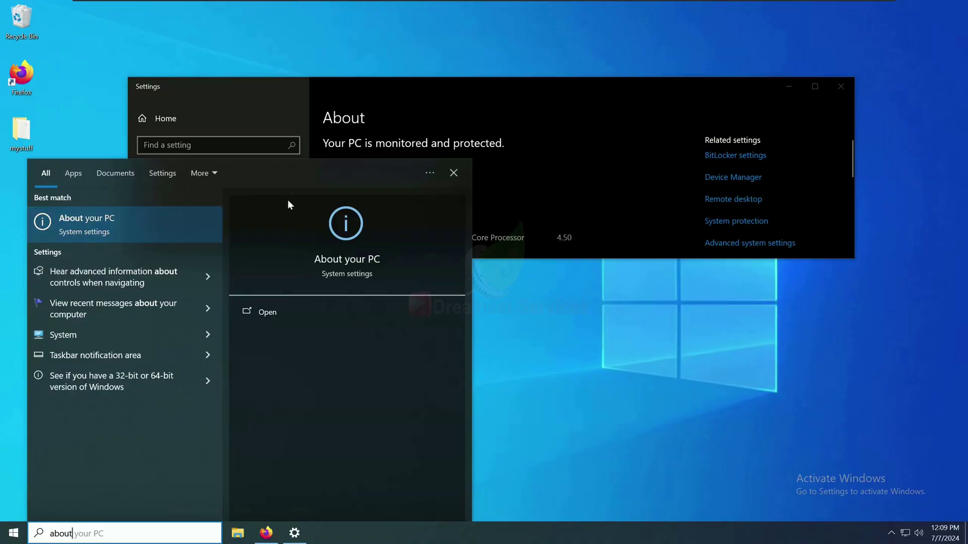
left_click(535, 131)
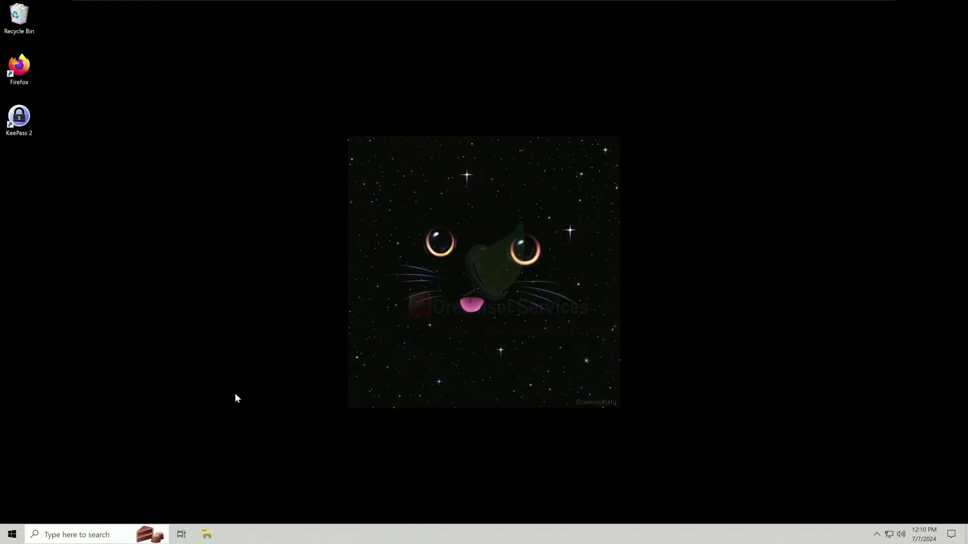
- On the other networked computer, open the hosting computer's network location \\THEBOX
left_click(98, 533)
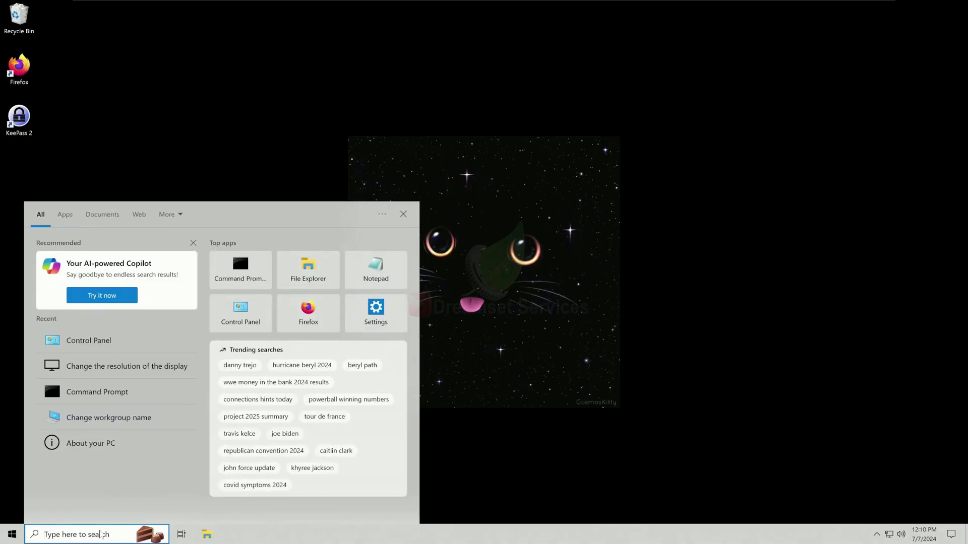
type("\\\\")
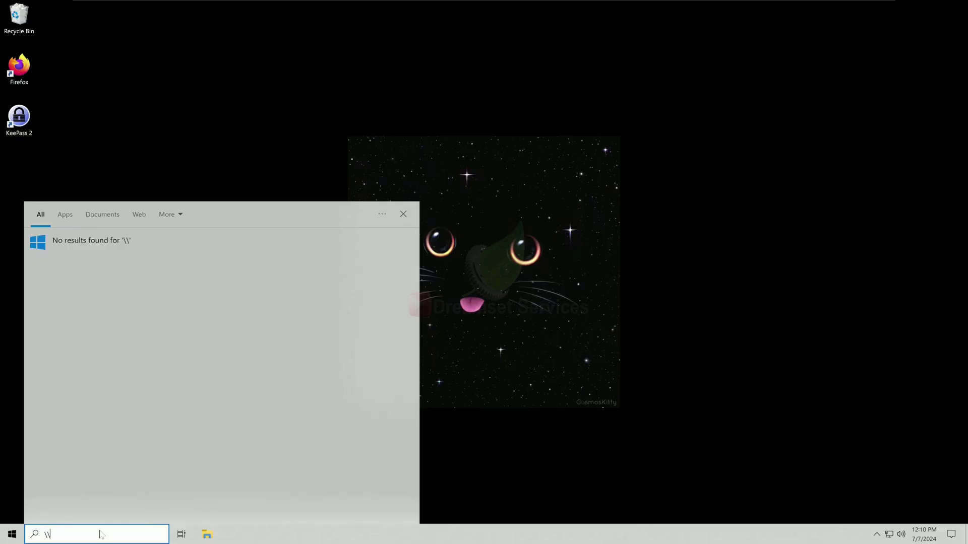
type("THEH")
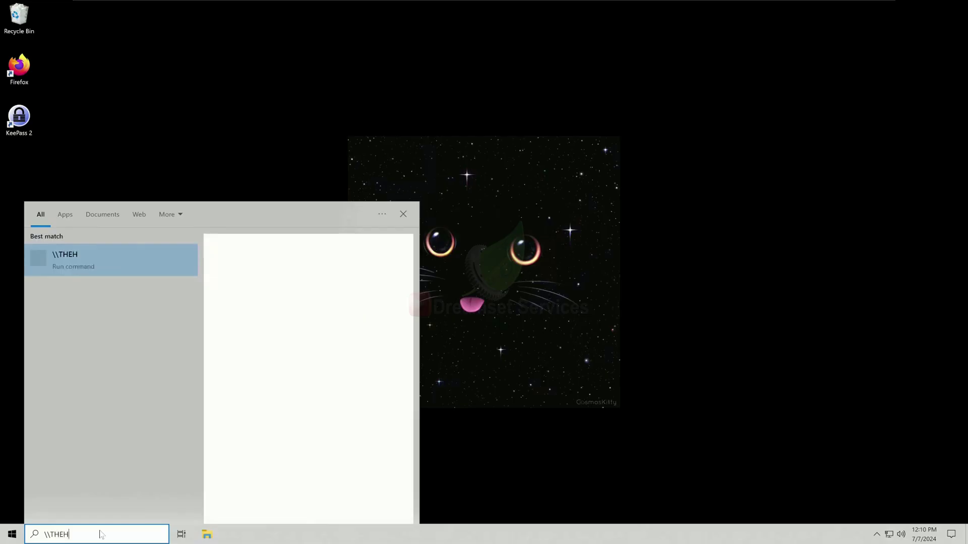
type("OST")
key("BackSpace")
key("BackSpace")
key("BackSpace")
key("BackSpace")
key("BackSpace")
type("EBOX")
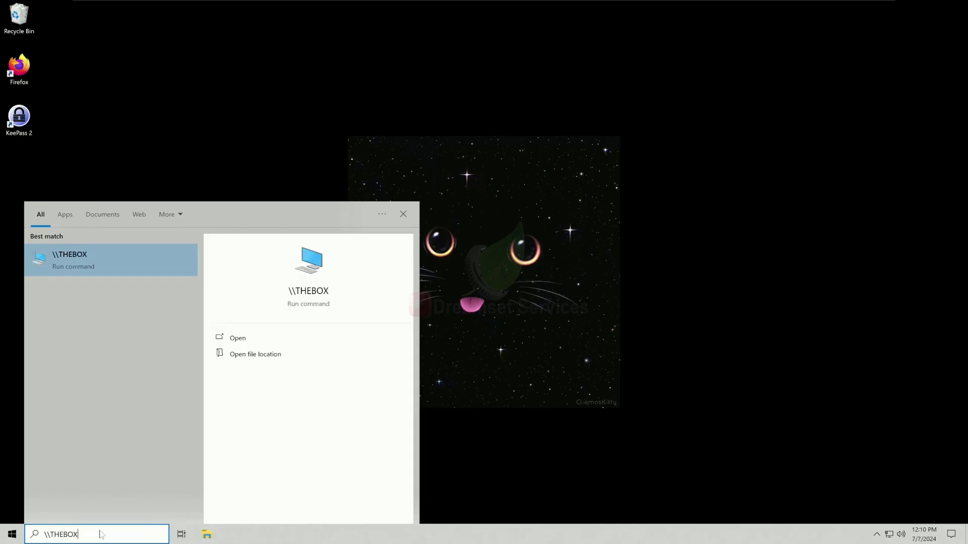
key("Return")
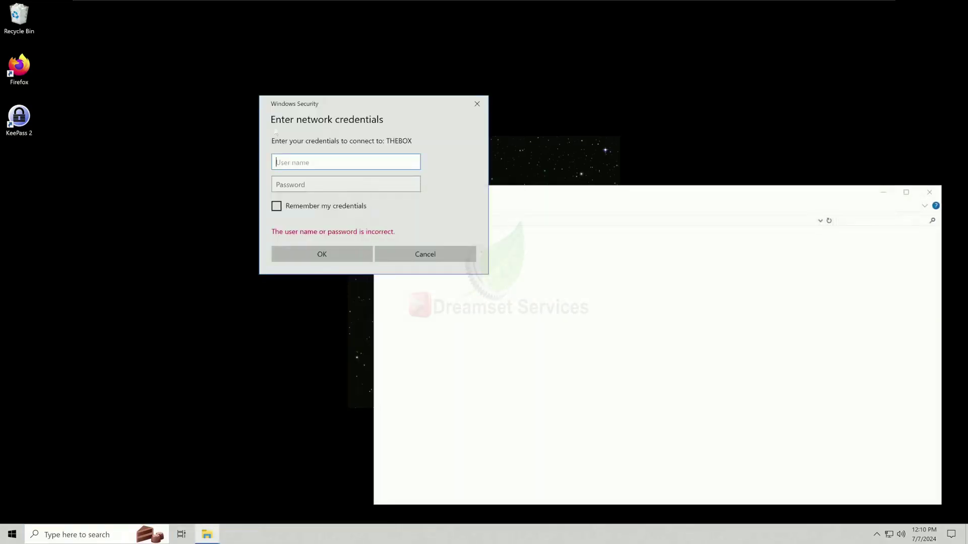
- Sign in to THEBOX with the user name tester and the account password
left_click_drag(331, 99, 608, 188)
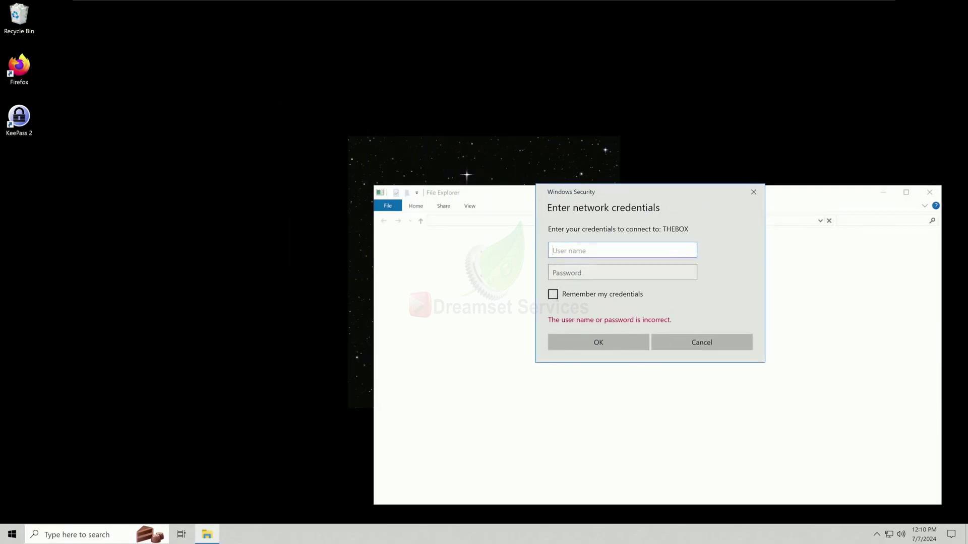
mouse_move(613, 196)
left_mouse_down()
mouse_move(552, 250)
mouse_move(463, 250)
mouse_move(614, 199)
left_mouse_up()
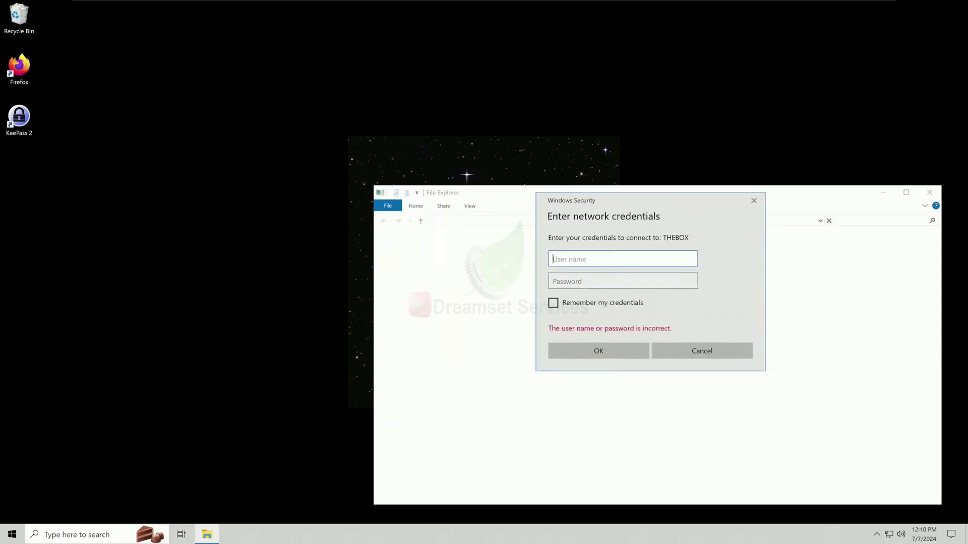
type("tester")
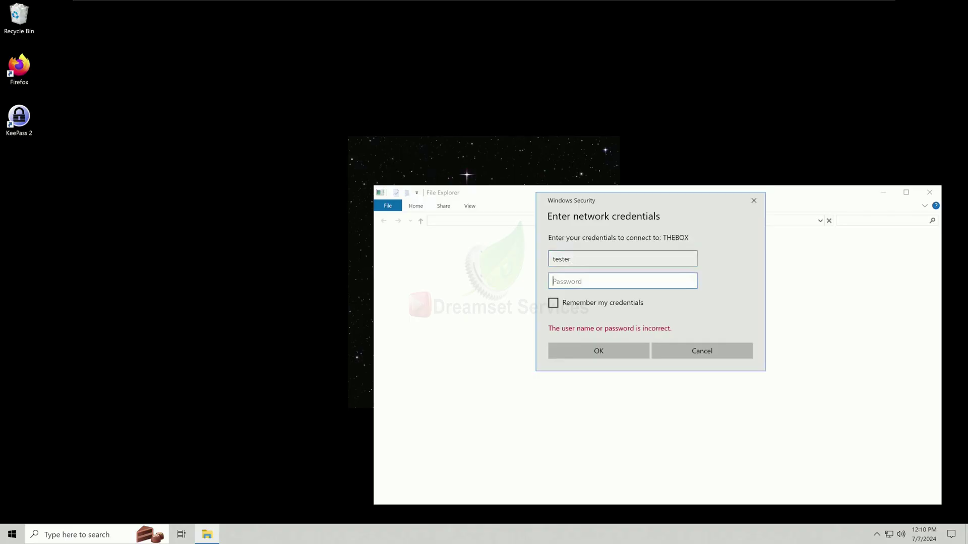
type("•••••••••")
left_click(613, 346)
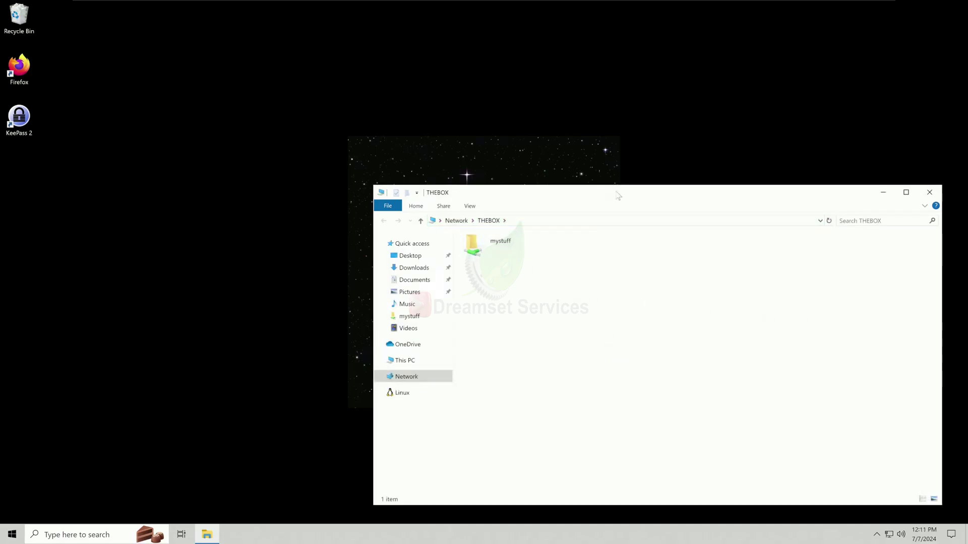
- Open the shared mystuff folder, view its important text document and close the document
left_click_drag(617, 195, 489, 155)
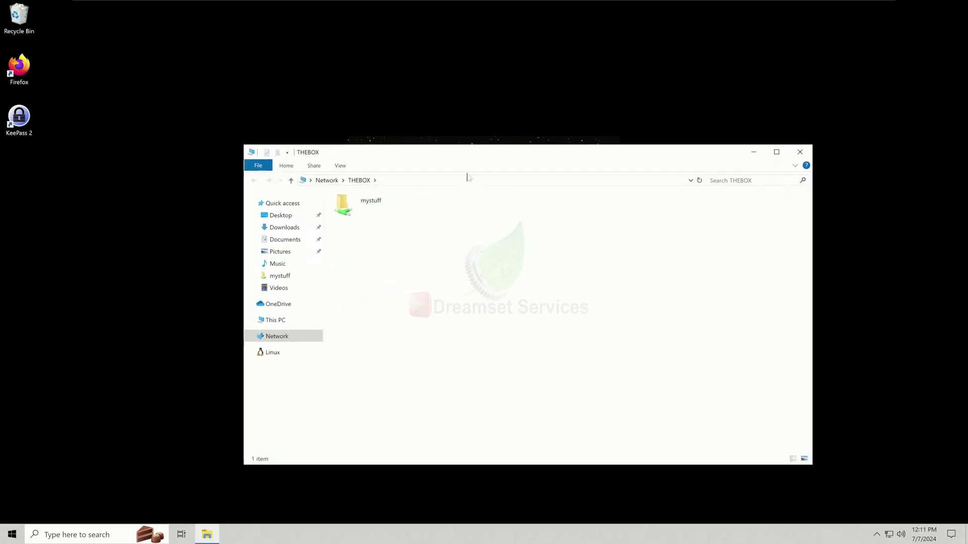
double_click(373, 206)
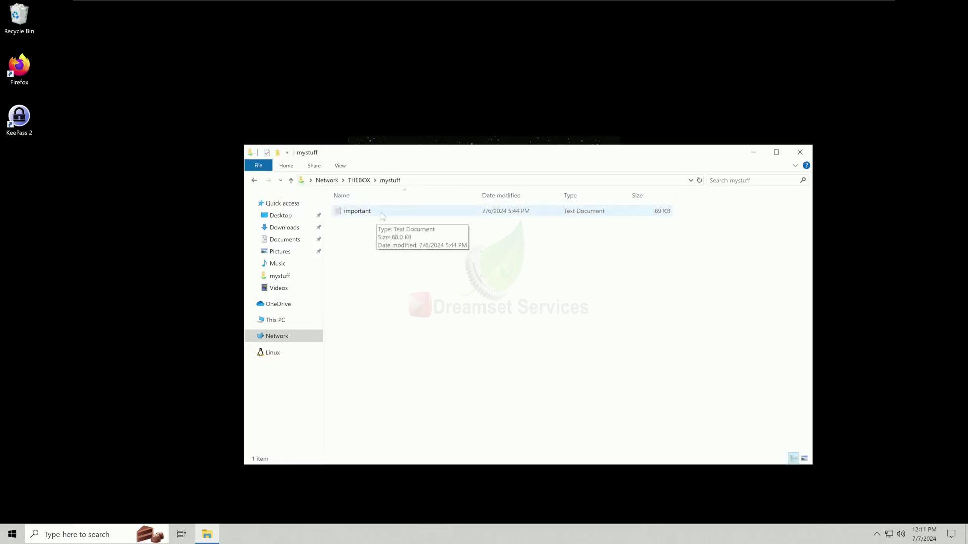
double_click(382, 212)
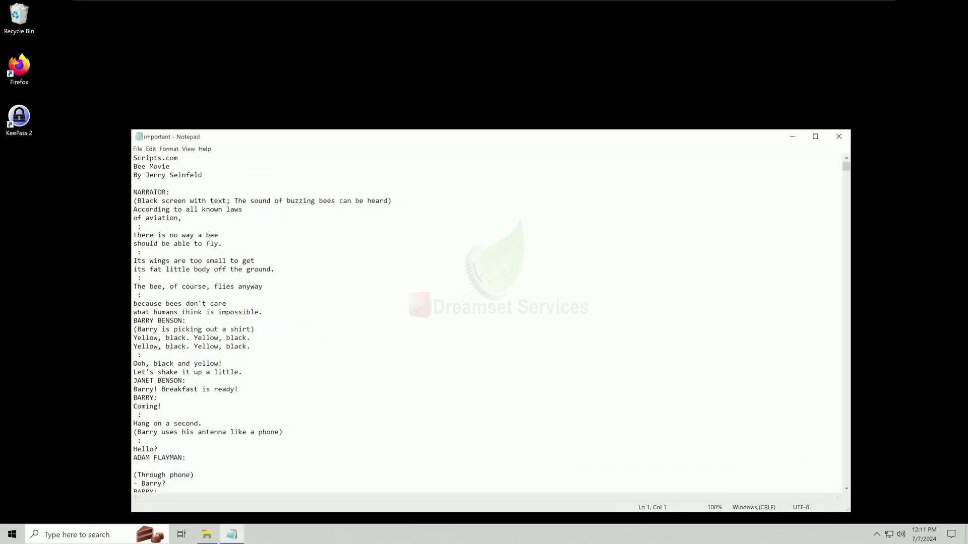
left_click_drag(439, 142, 454, 121)
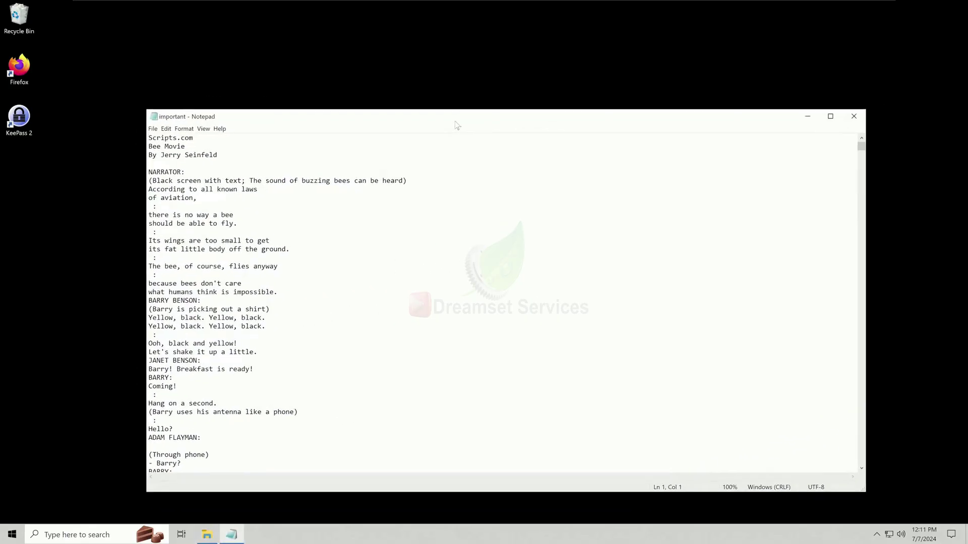
left_click(854, 119)
- Copy the important file from the mystuff share to the desktop and place it below the KeePass 2 shortcut
left_click_drag(528, 155, 675, 132)
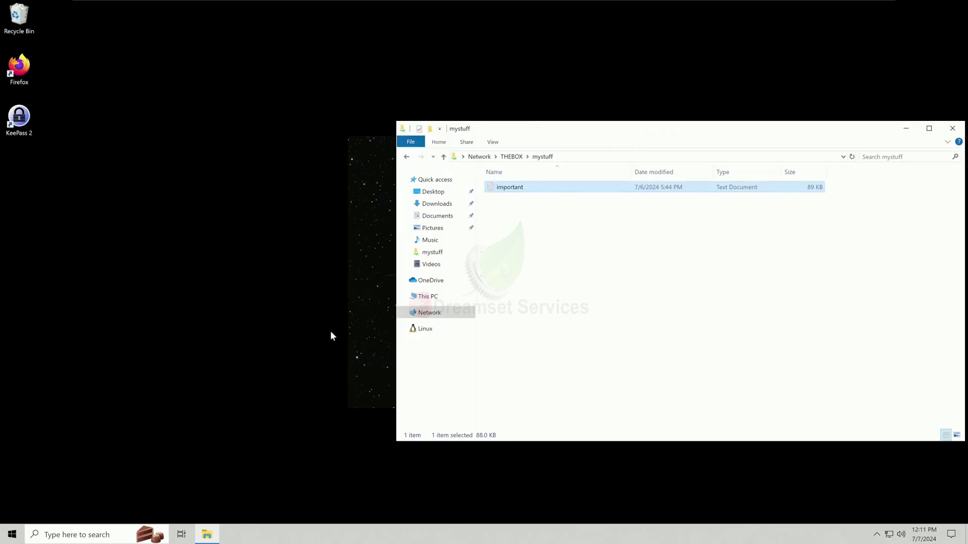
left_click(577, 221)
left_click_drag(521, 193, 102, 256)
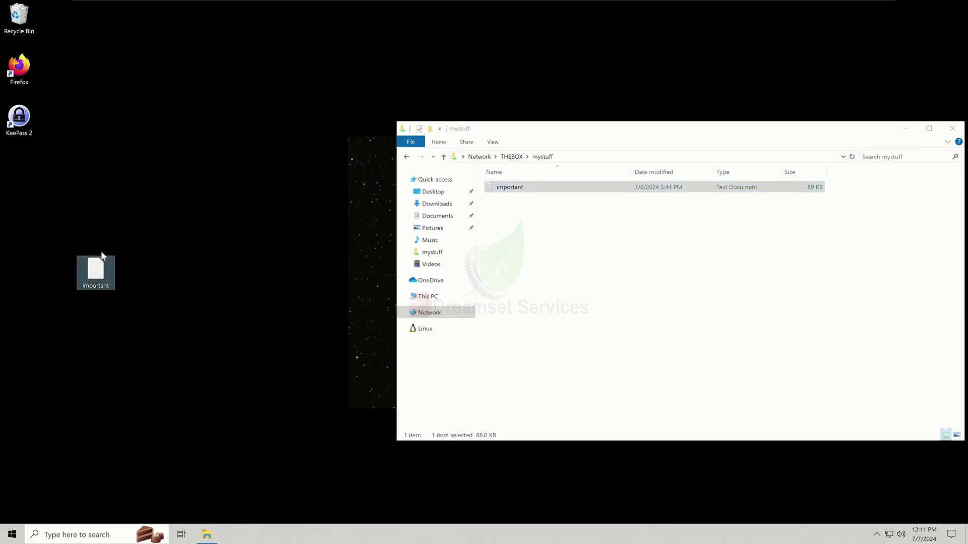
left_click_drag(111, 281, 35, 179)
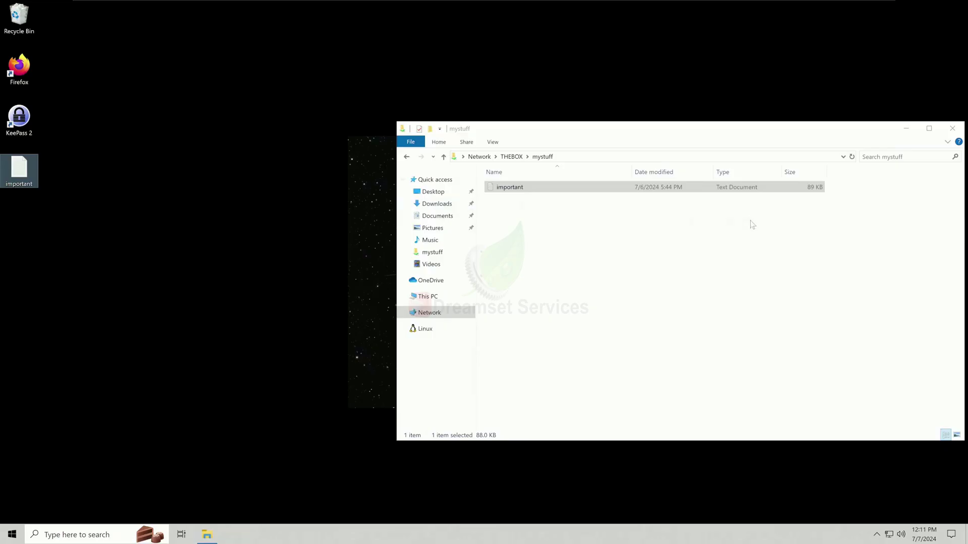
- Open the desktop copy of the important file to check its contents and close it
double_click(19, 172)
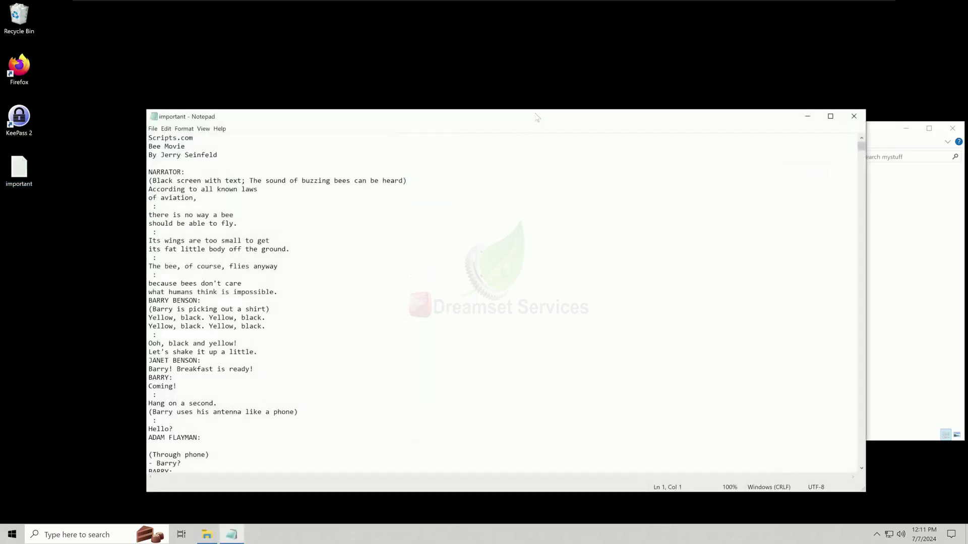
left_click_drag(536, 120, 422, 101)
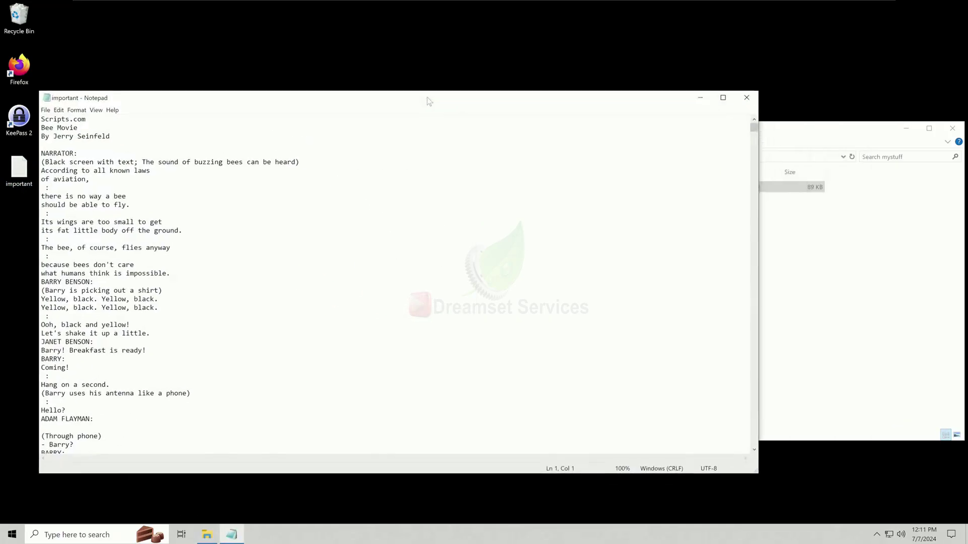
left_click(738, 98)
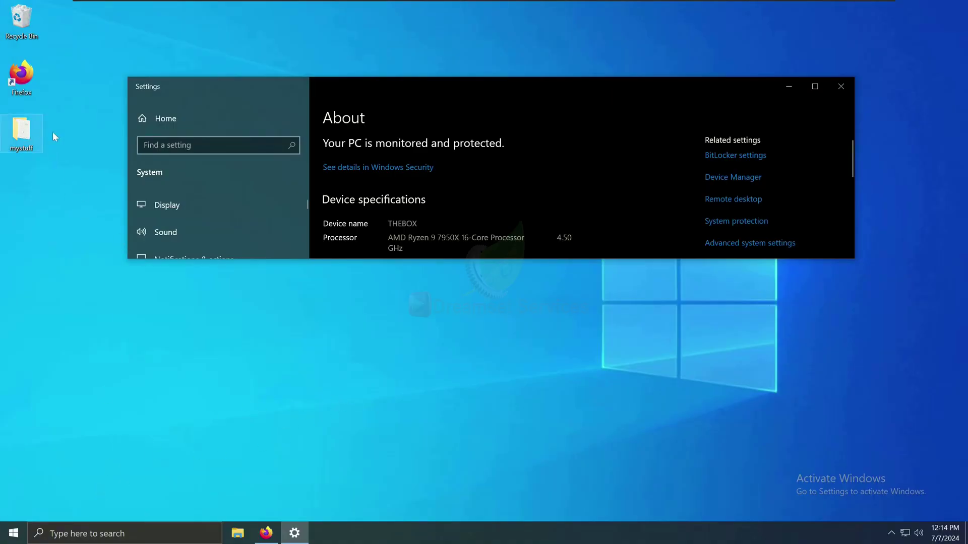
- On the hosting computer, turn off sharing for mystuff in its advanced sharing settings, accept disconnecting the open files, and close the folder properties
left_click(29, 134)
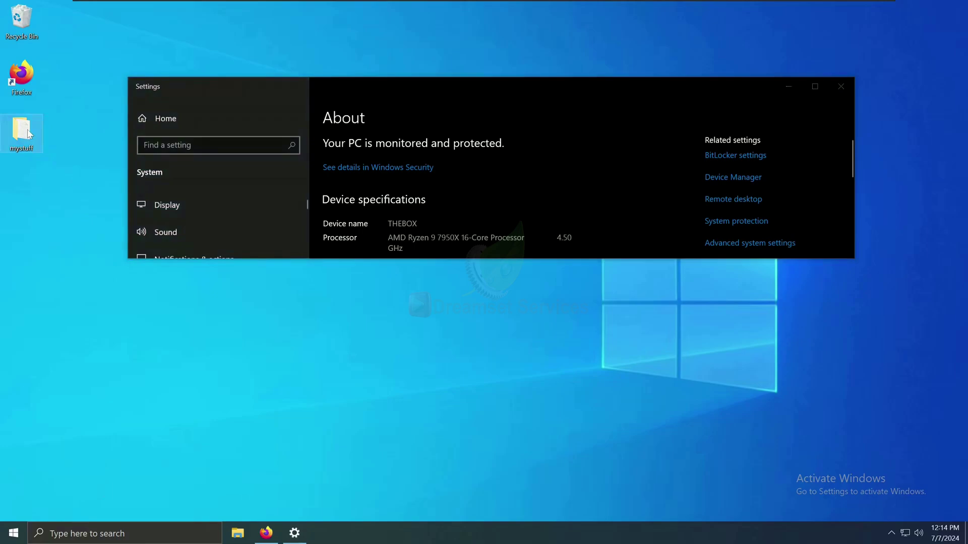
right_click(29, 134)
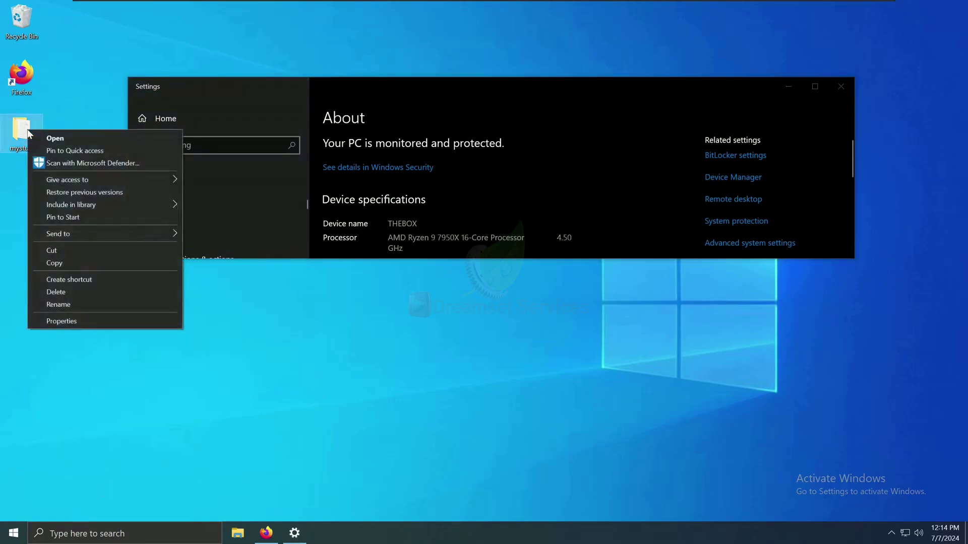
left_click(66, 321)
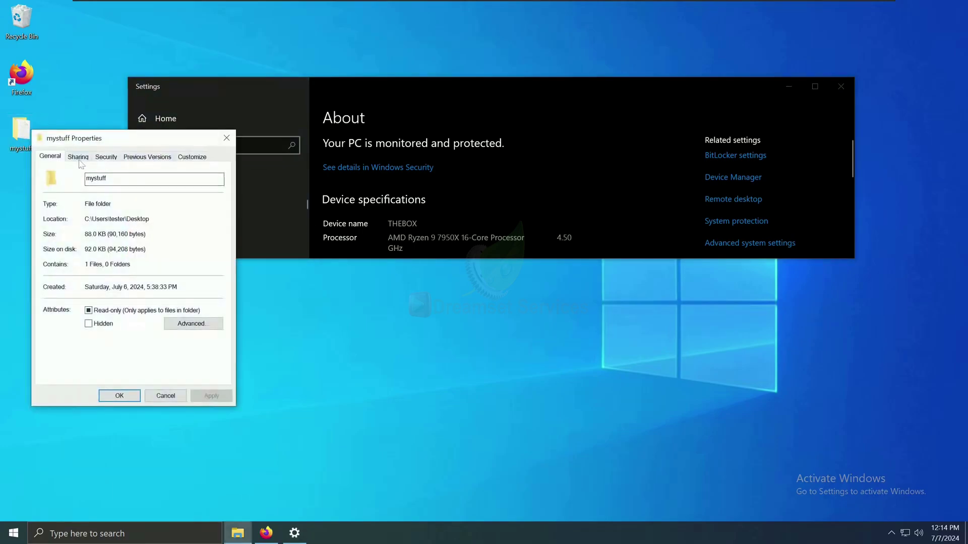
left_click(86, 157)
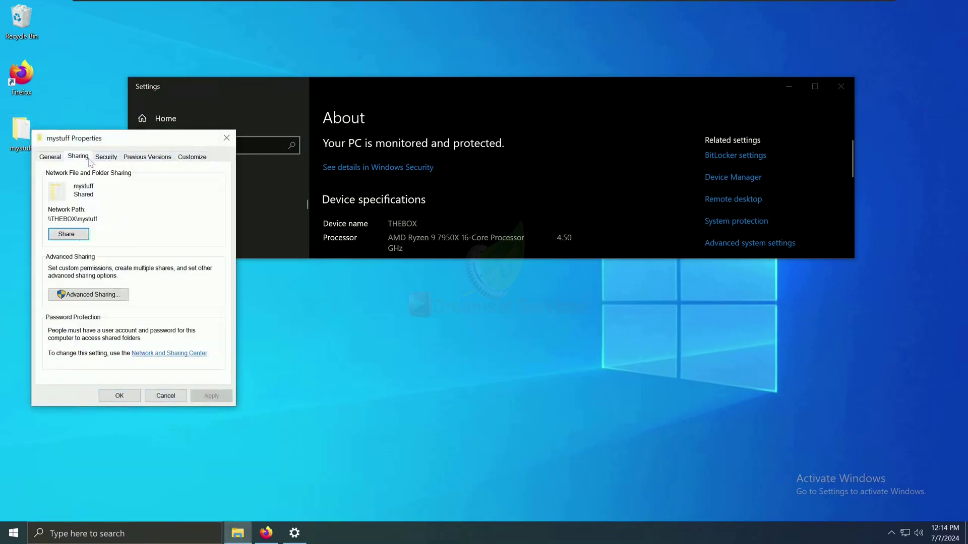
left_click(95, 296)
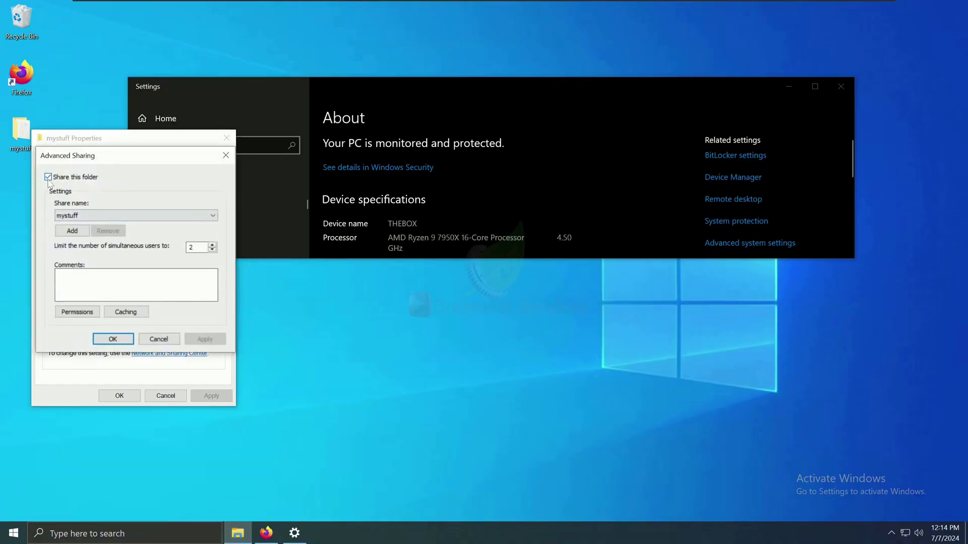
left_click(48, 177)
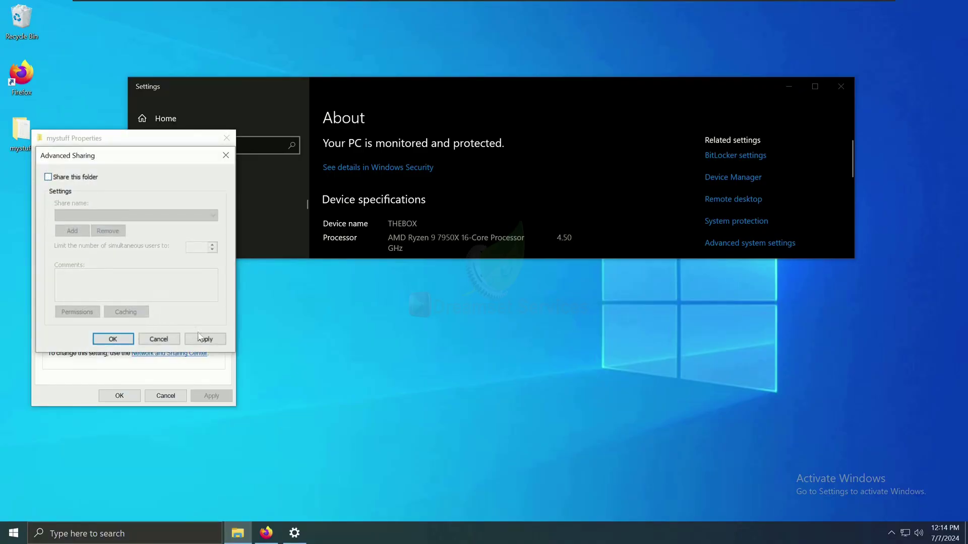
left_click(202, 339)
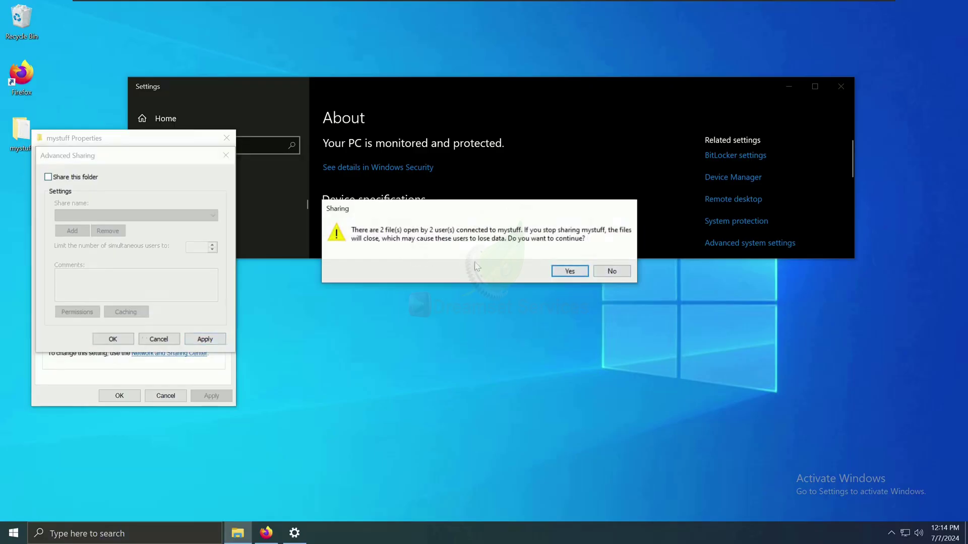
left_click(570, 272)
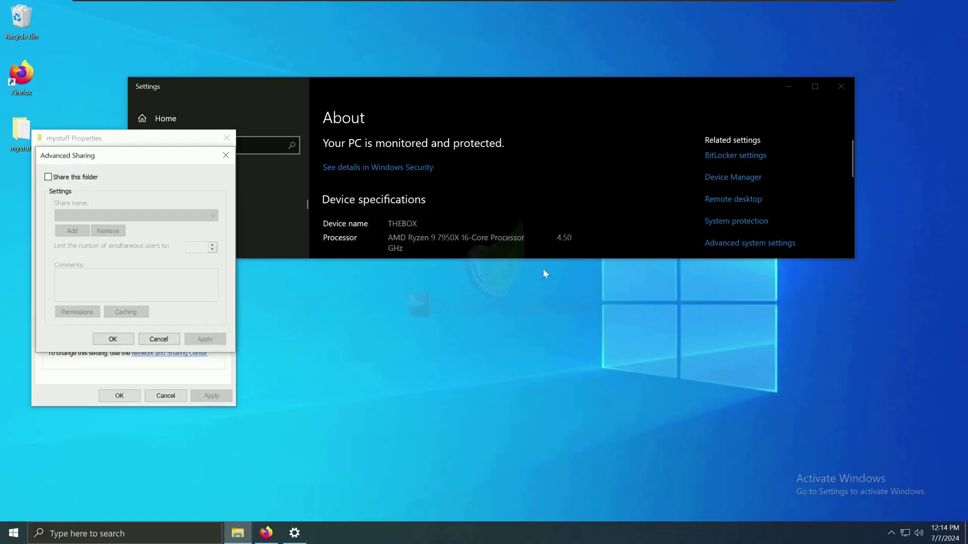
left_click(123, 341)
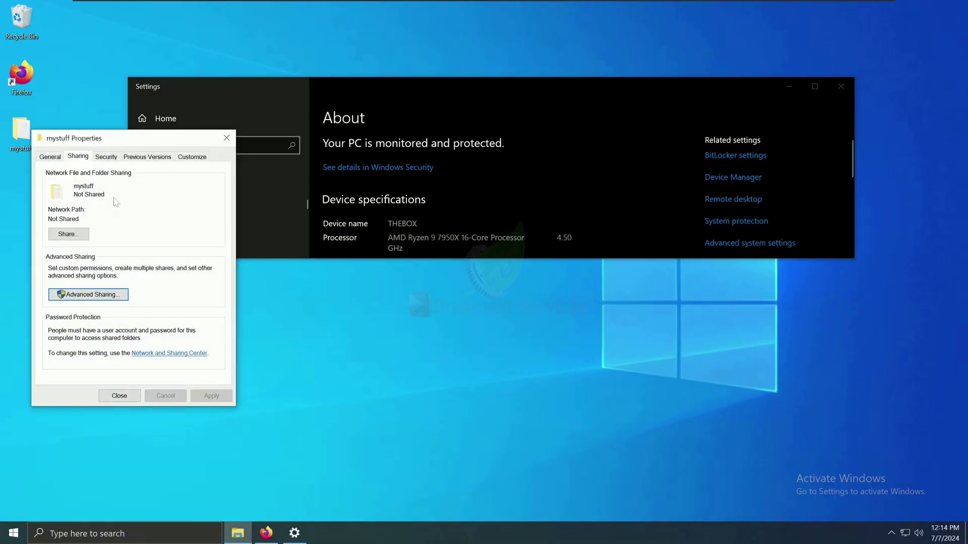
left_click(120, 396)
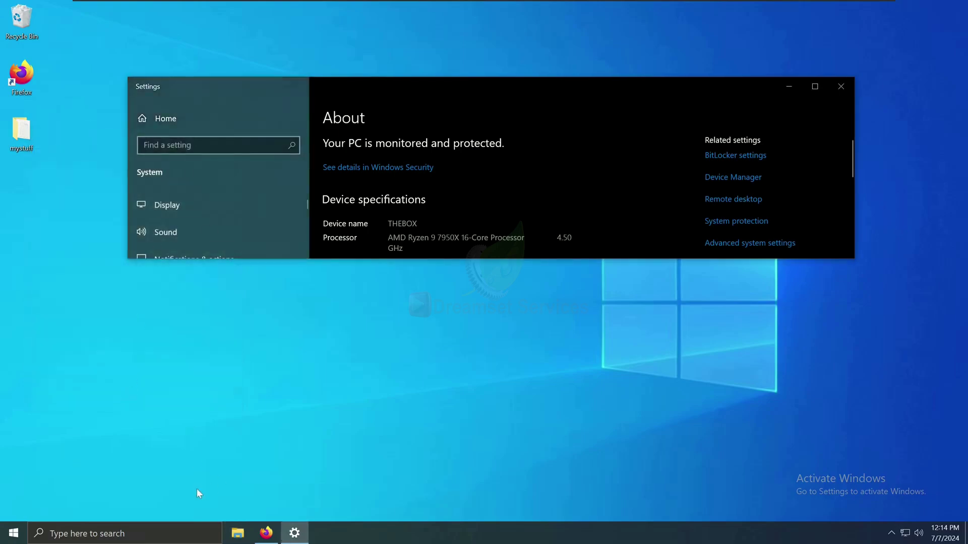
- Find and open Computer Management on the hosting computer
left_click(184, 533)
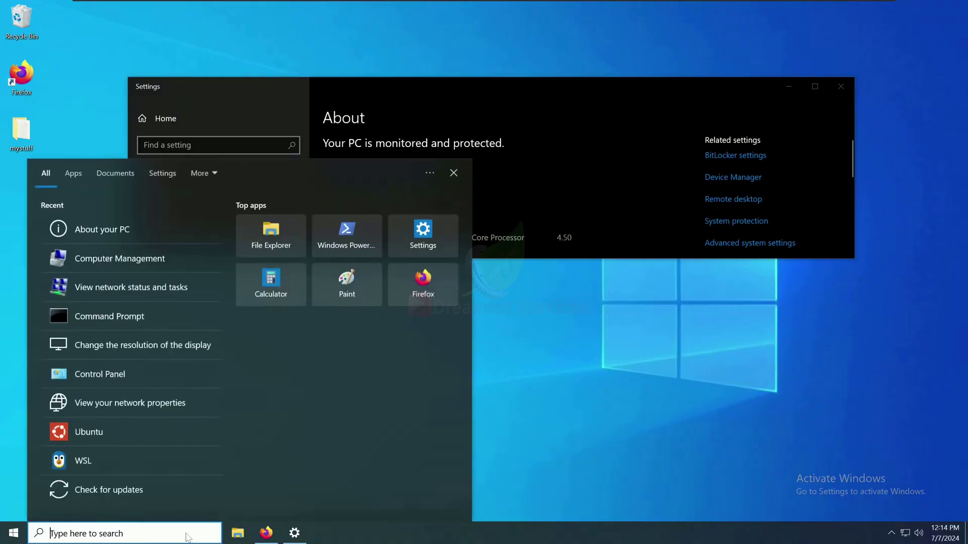
type("co")
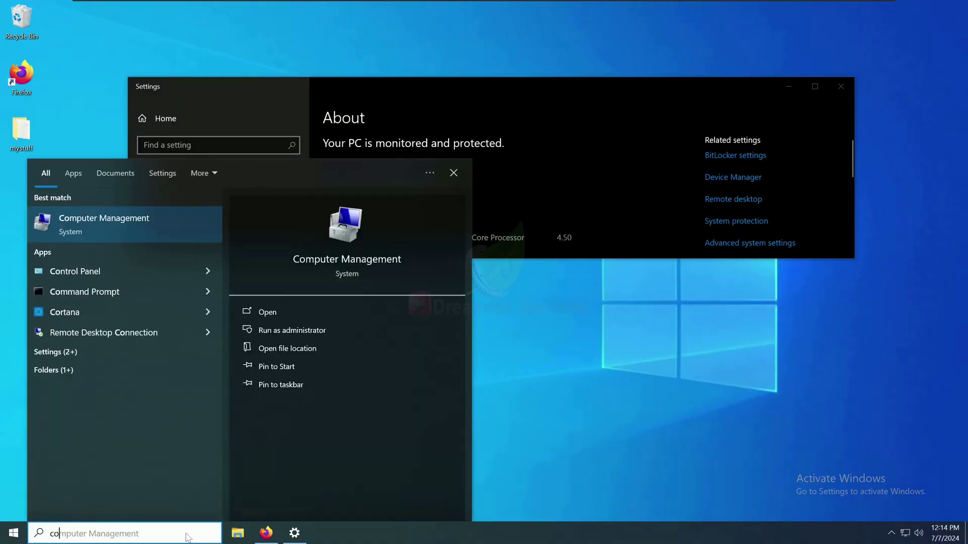
key("Return")
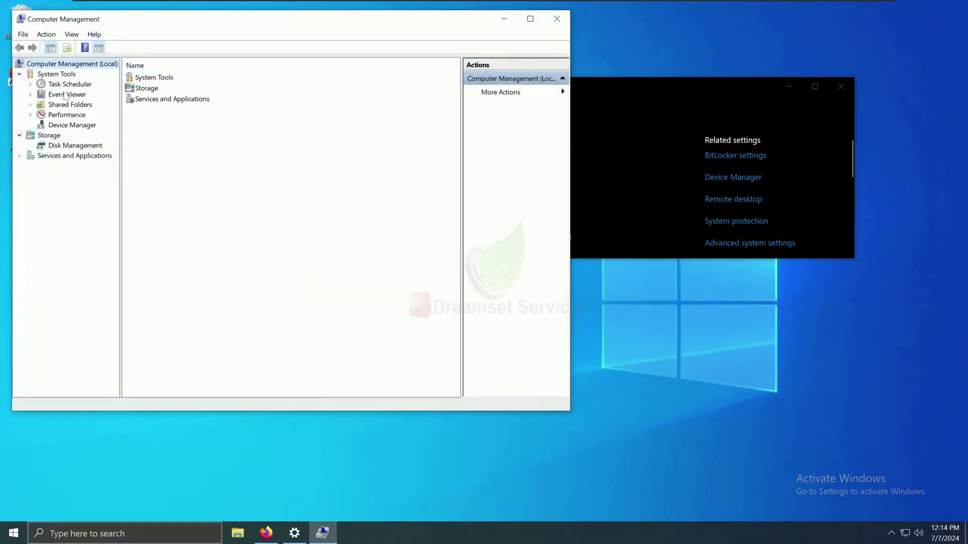
- List the computer's shares under Shared Folders to check whether mystuff is still shared
left_click(64, 95)
left_click(66, 104)
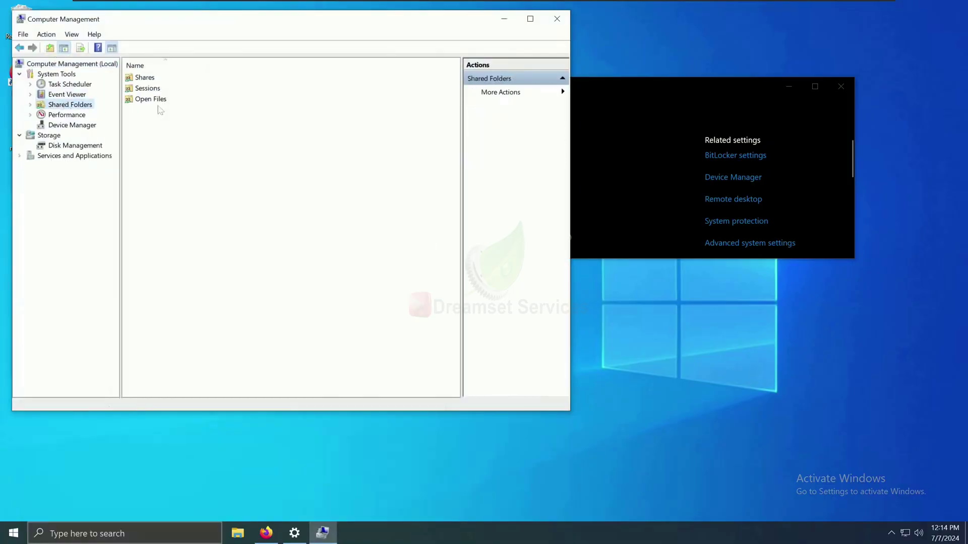
double_click(143, 79)
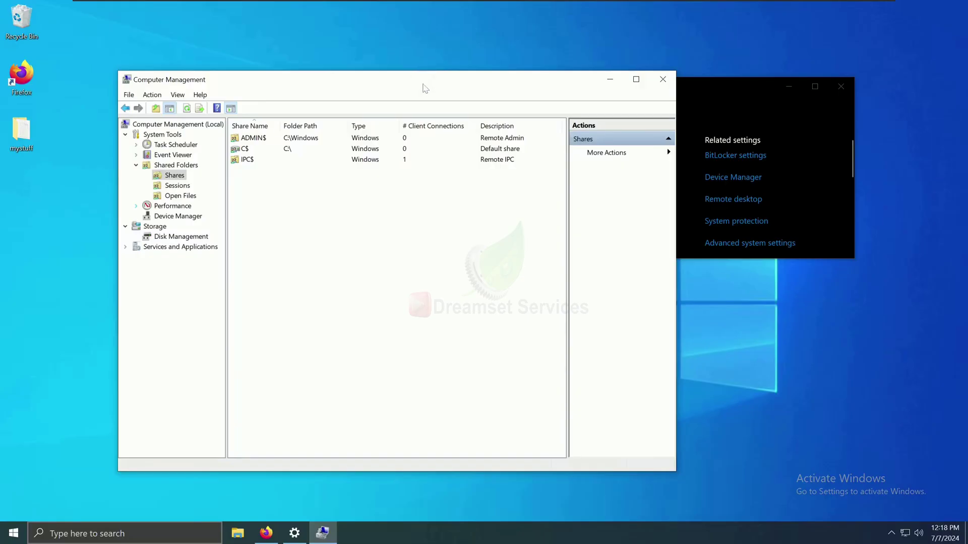
left_click_drag(423, 89, 408, 99)
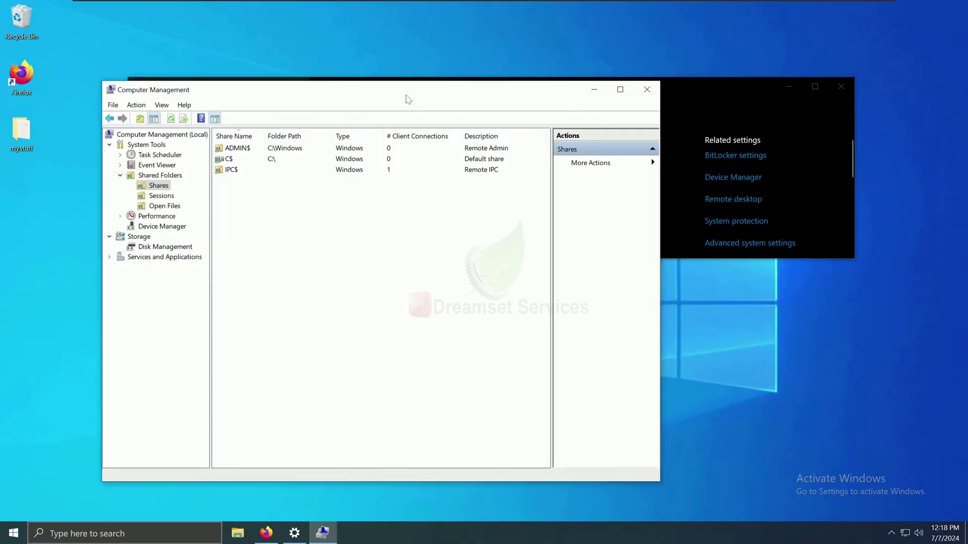
left_click_drag(450, 99, 582, 110)
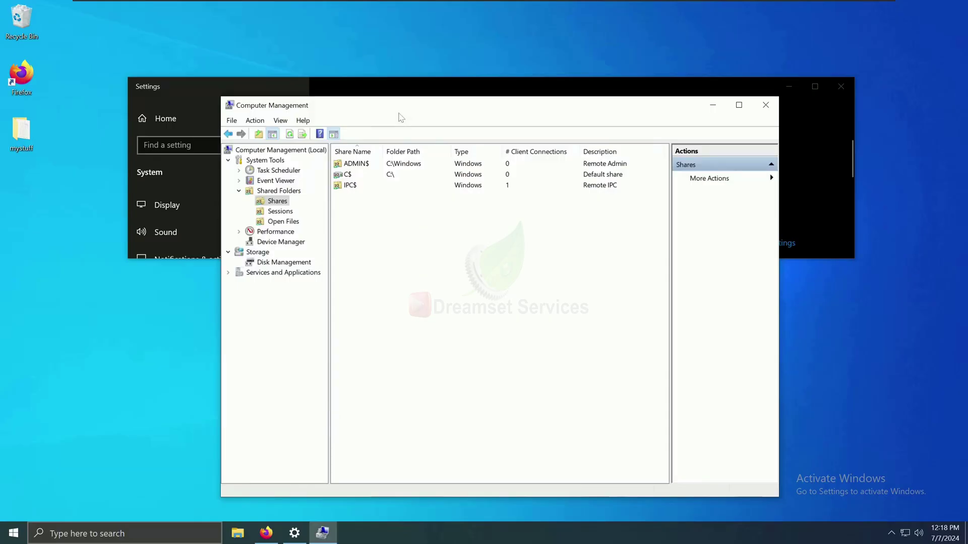
left_click_drag(399, 114, 325, 118)
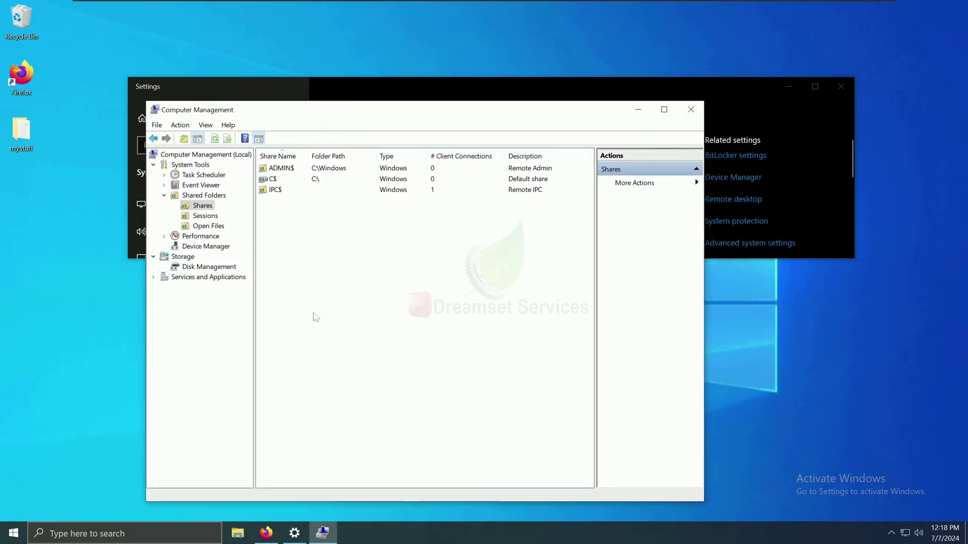
- Switch to Firefox and compare the maximum speeds of USB 2.0, Cat5e cable and USB 3.2 on the three open pages
left_click(266, 532)
left_click(273, 69)
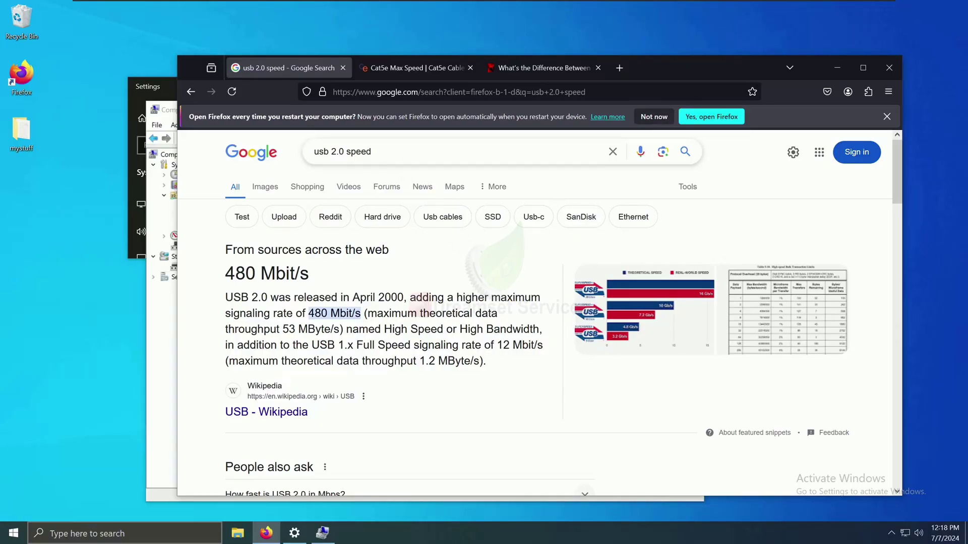
left_click(412, 72)
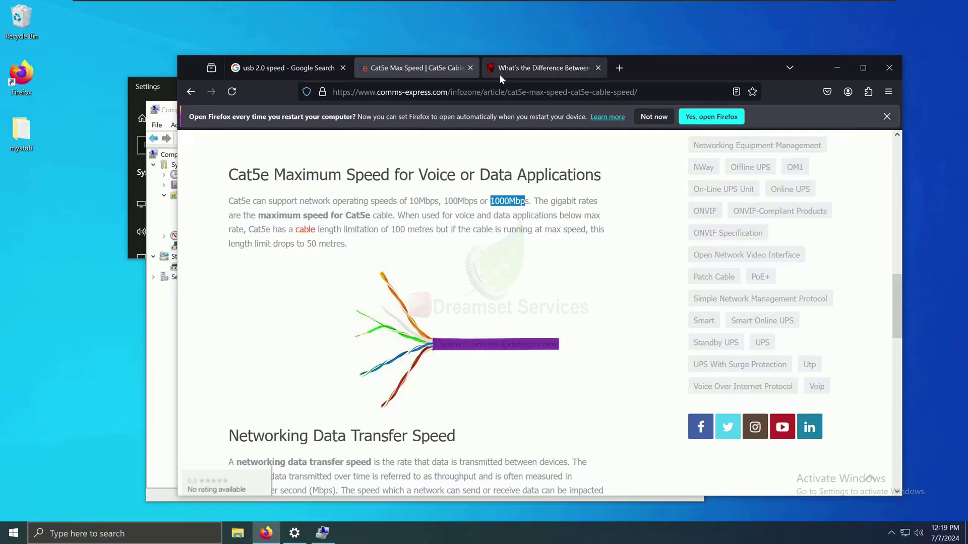
left_click(522, 70)
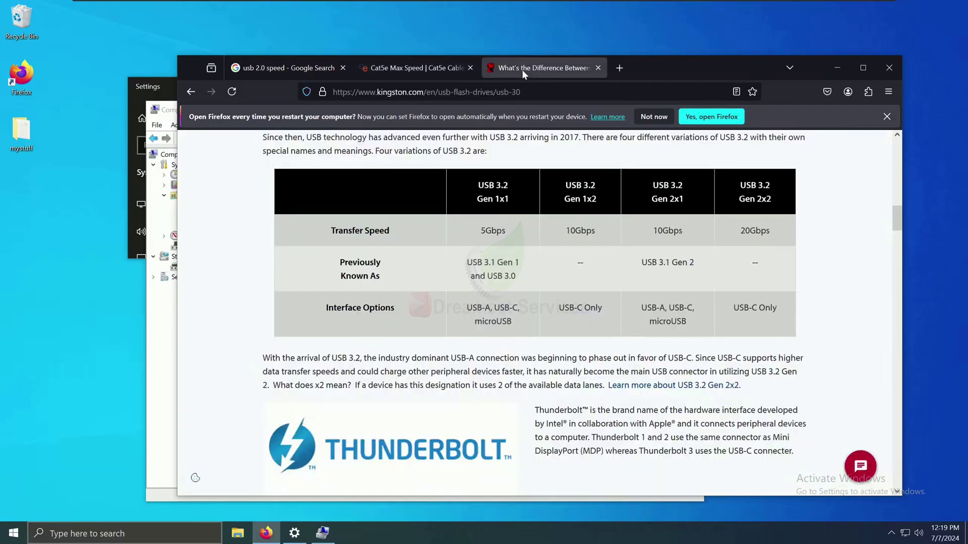
scroll(732, 220, "up", 2)
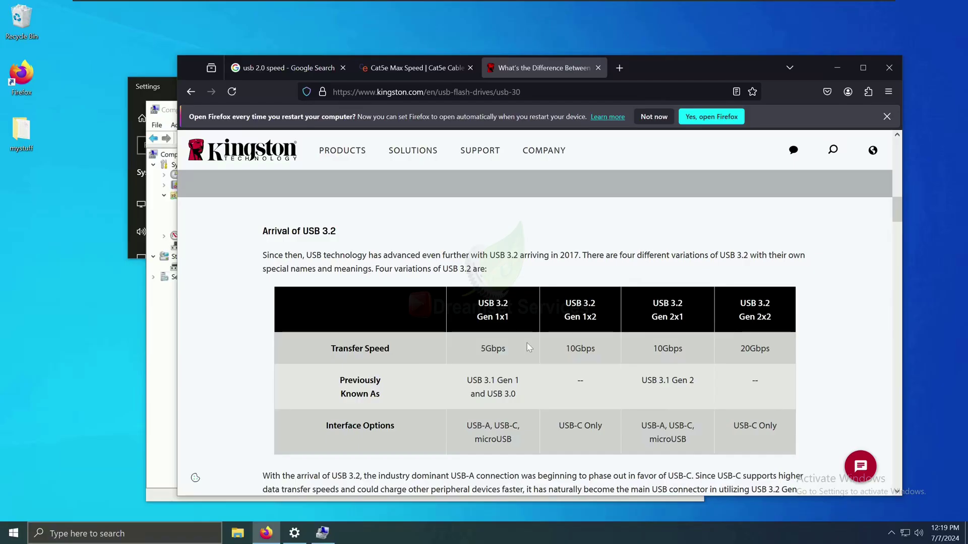
left_click(418, 70)
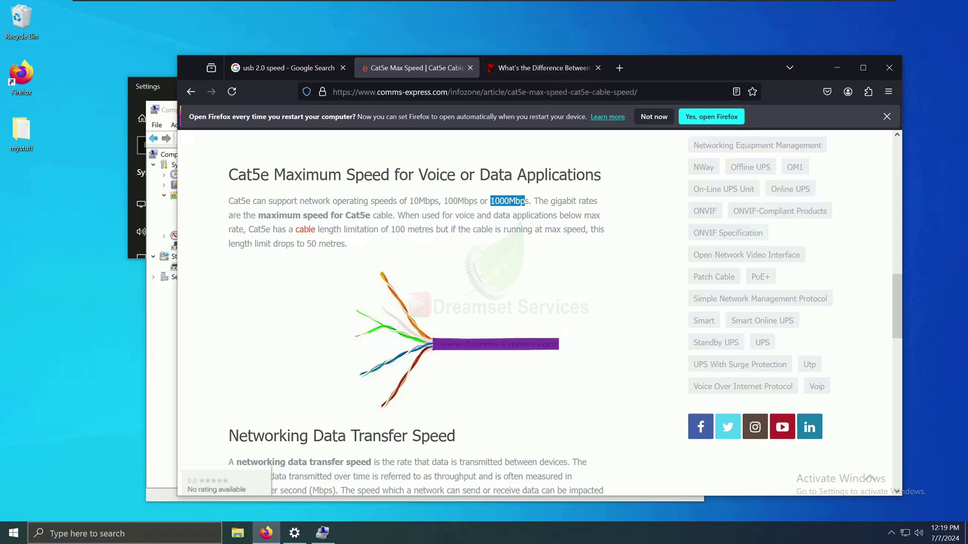
left_click(553, 71)
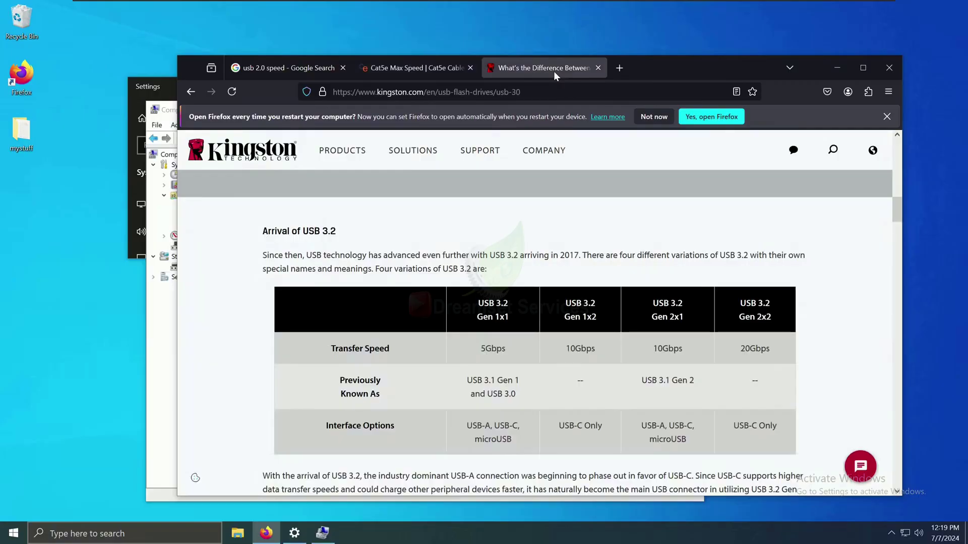